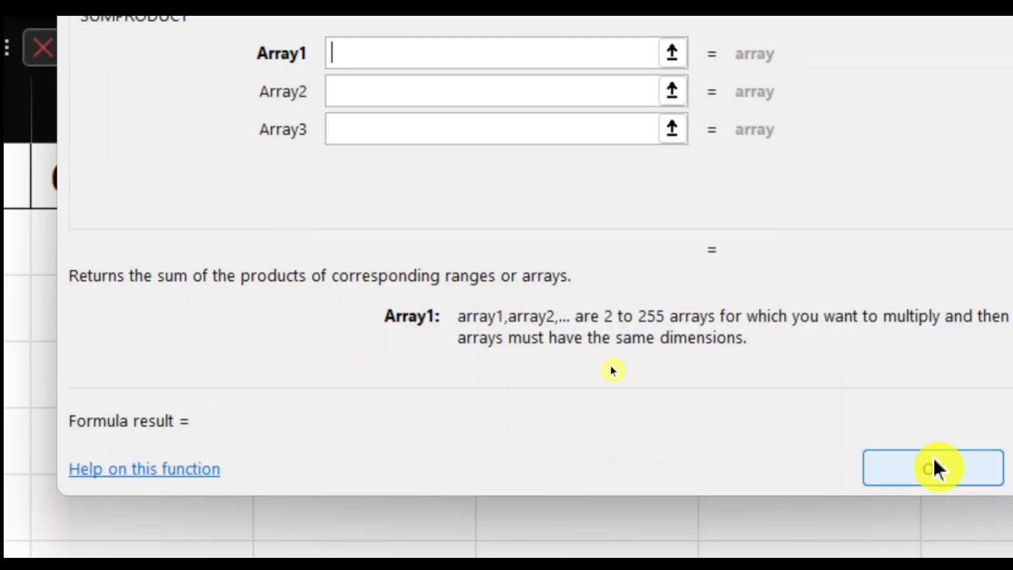
click(884, 473)
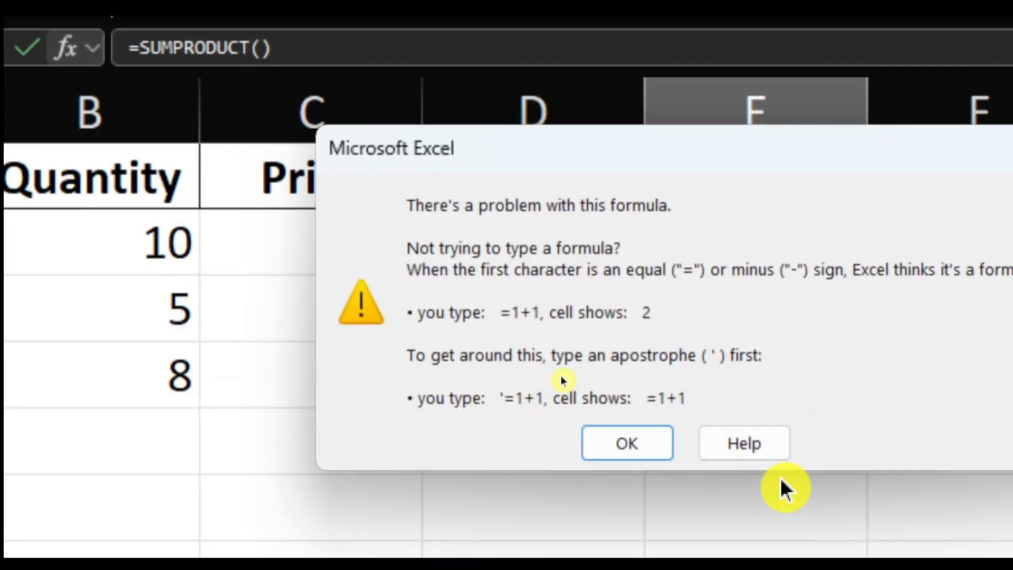
click(653, 438)
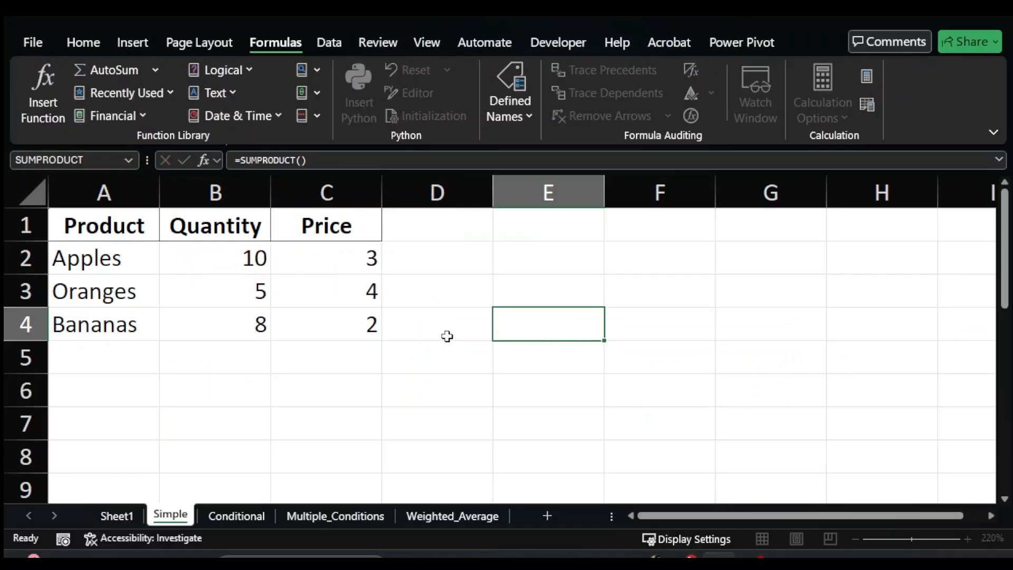
key(Escape)
text(=sumprod)
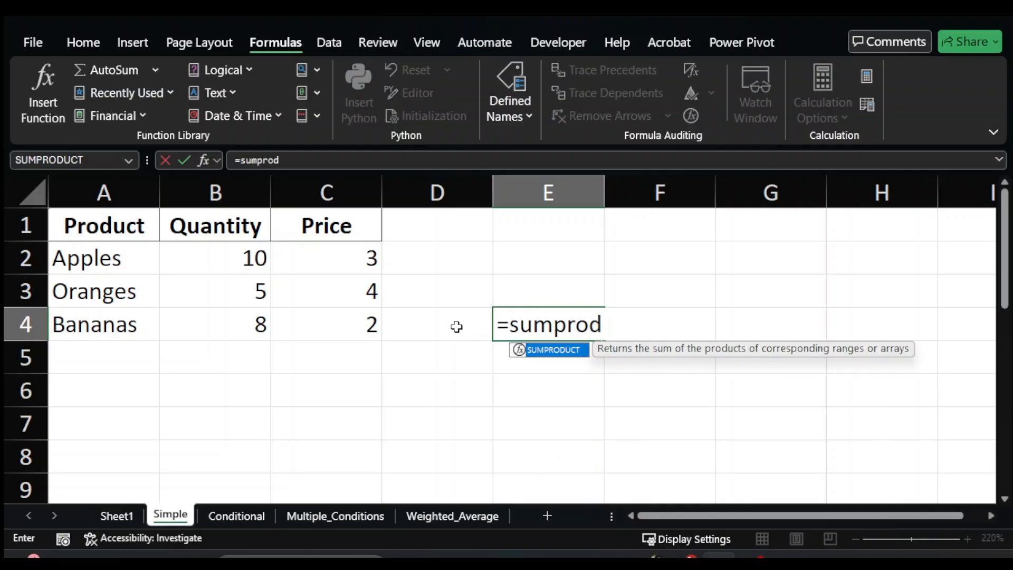
key(Tab)
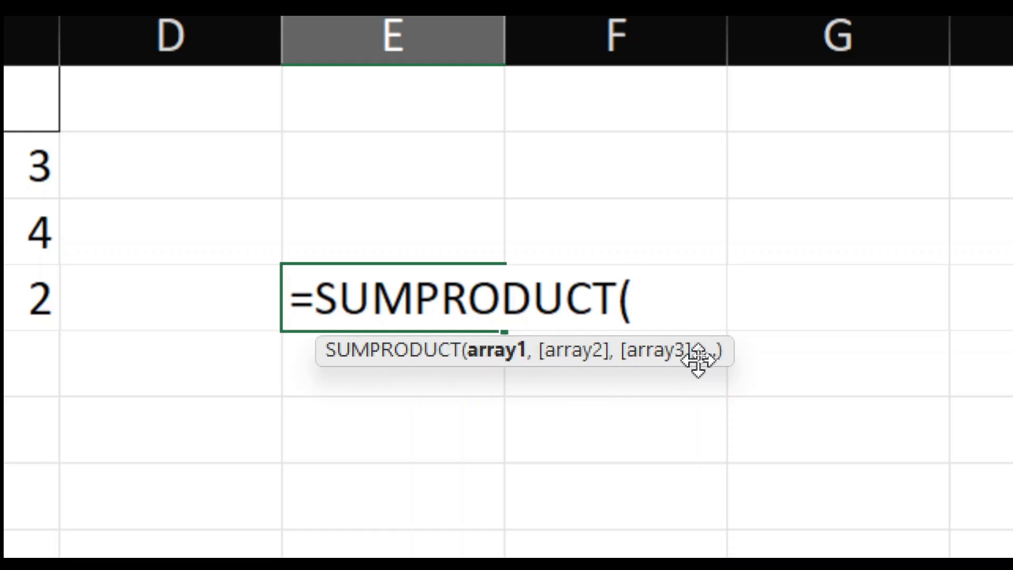
key(Escape)
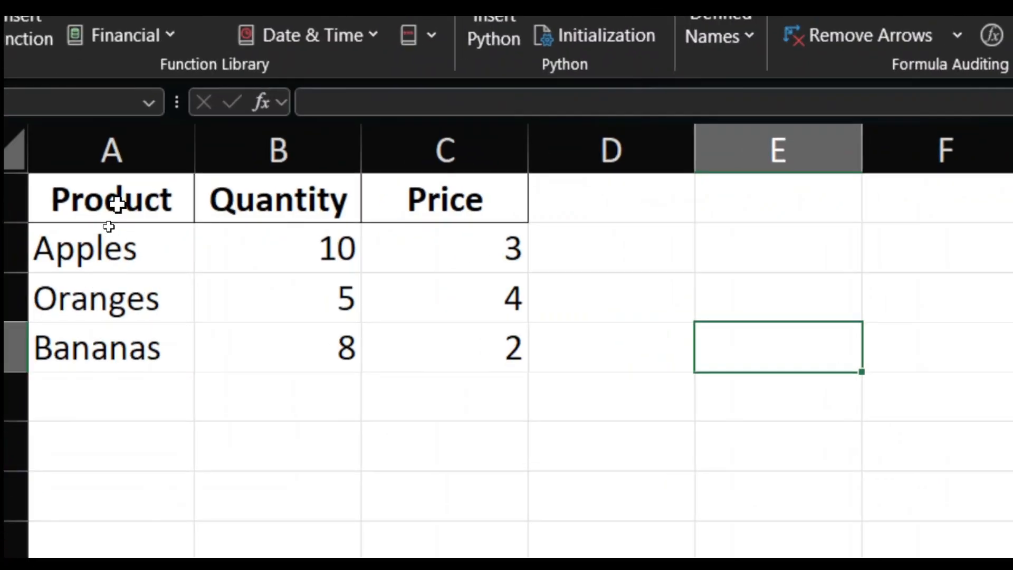
- Slightly widen columns A, B and C, which hold Product, Quantity and Price
click(101, 228)
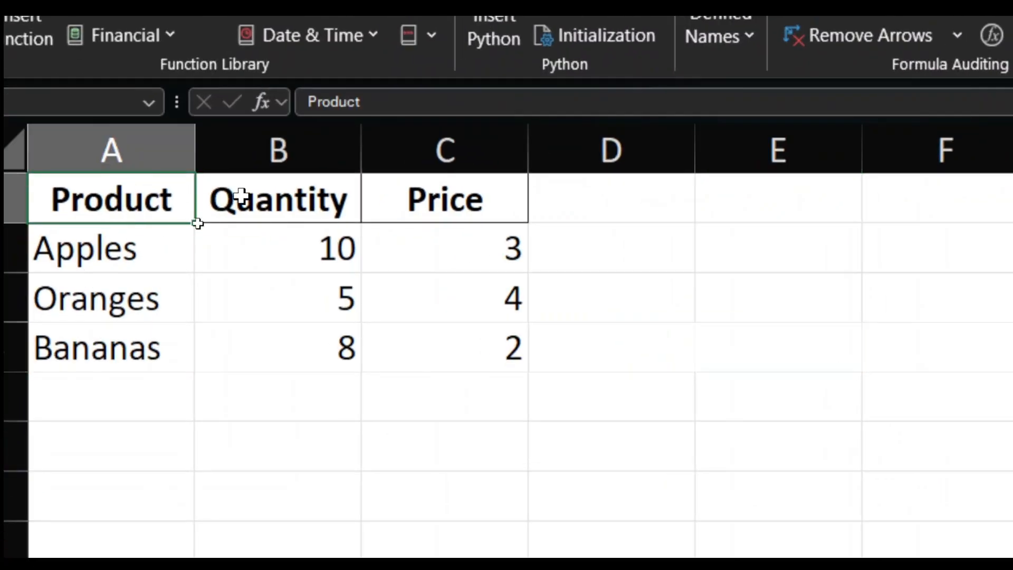
click(279, 198)
click(449, 201)
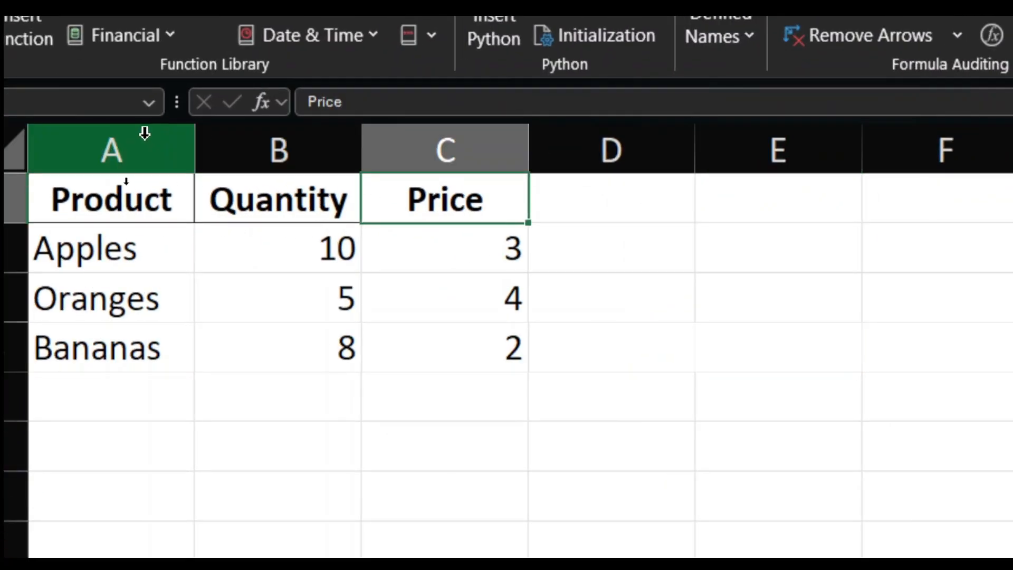
drag(192, 152, 212, 154)
drag(383, 150, 395, 150)
drag(561, 152, 597, 152)
click(693, 205)
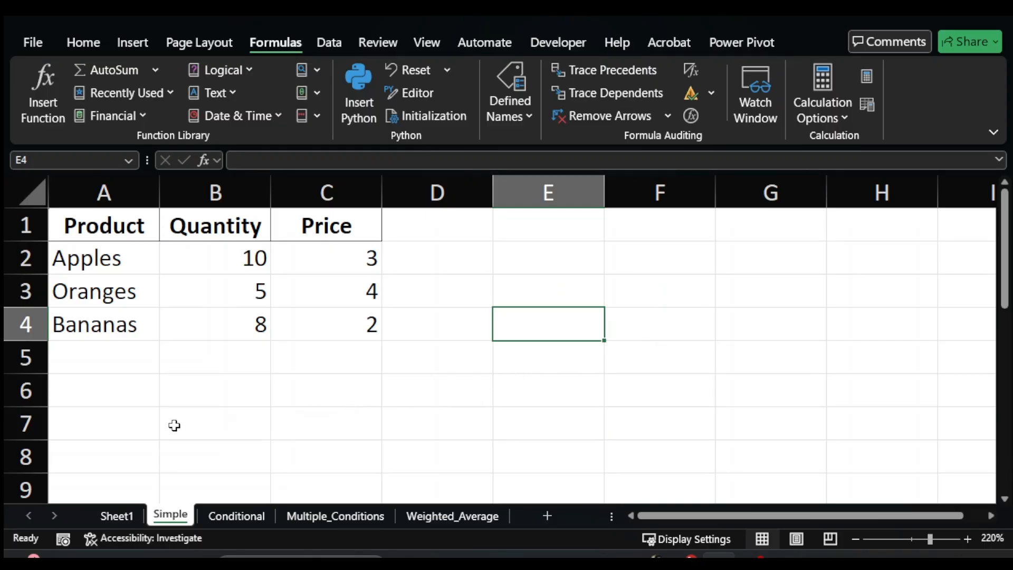
- Add the header Revenue in cell D1, beside the Price header
click(443, 228)
text(Revebu)
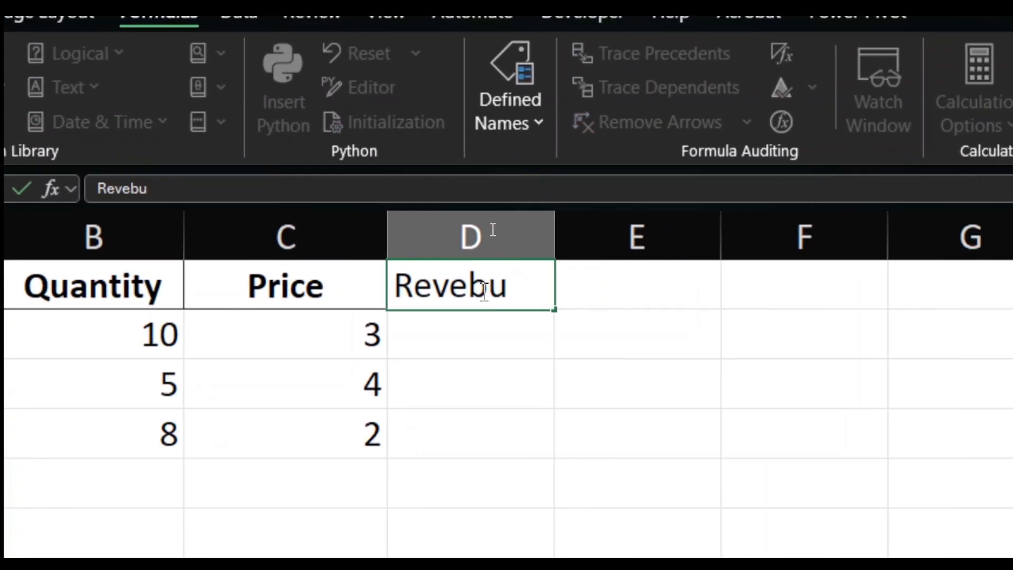
key(BackSpace)
key(BackSpace)
text(nue)
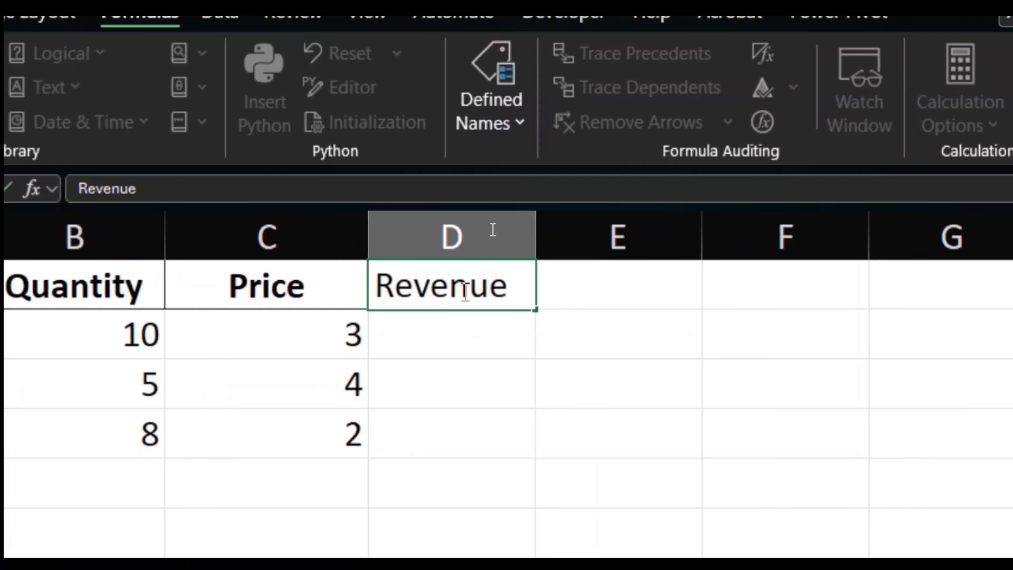
key(Return)
- Enter =SUMPRODUCT(B2:B4,C2:C4) in cell D2 to total quantity times price for all products
text(=sum)
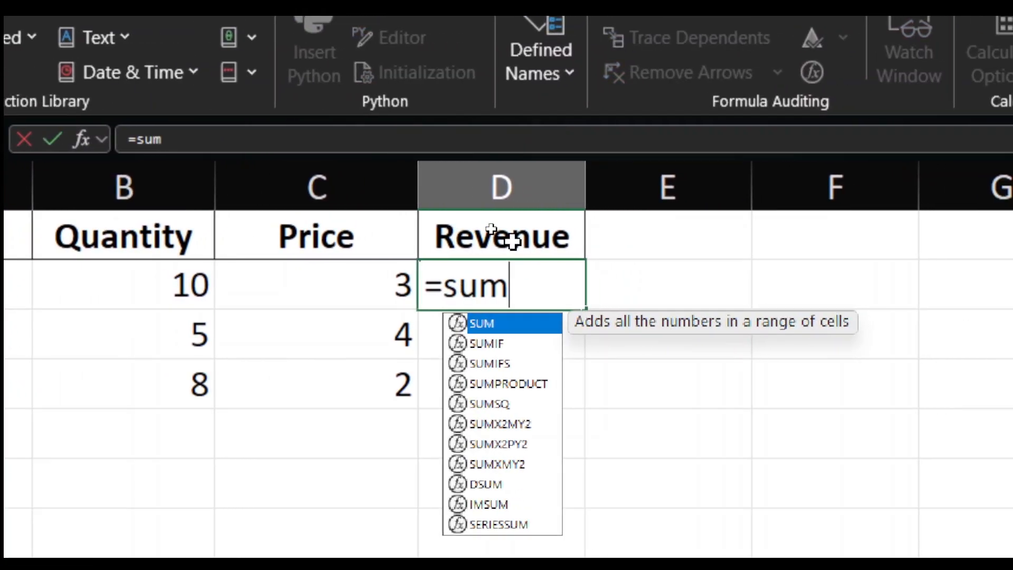
text(pr)
key(Tab)
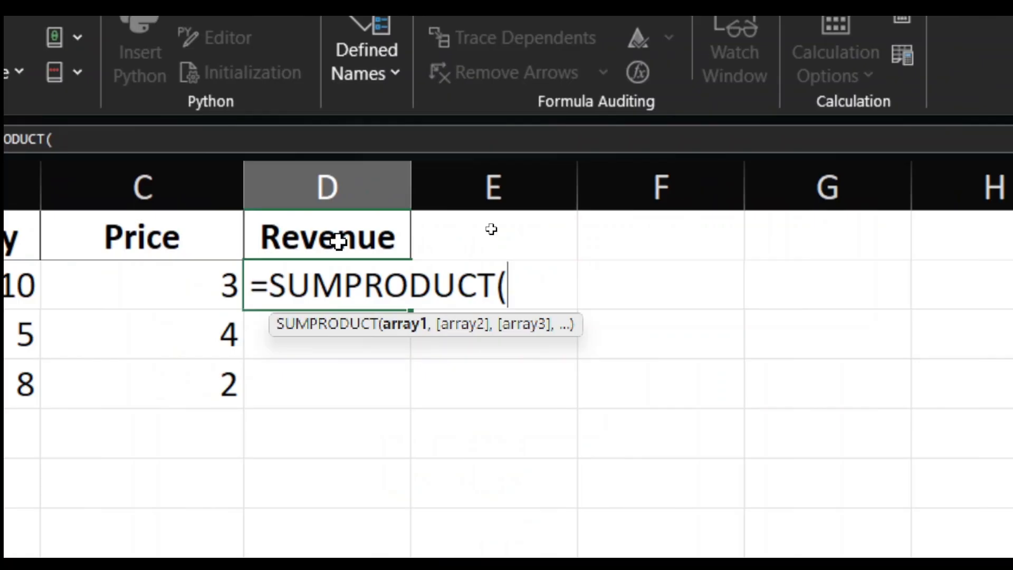
text(B2:B)
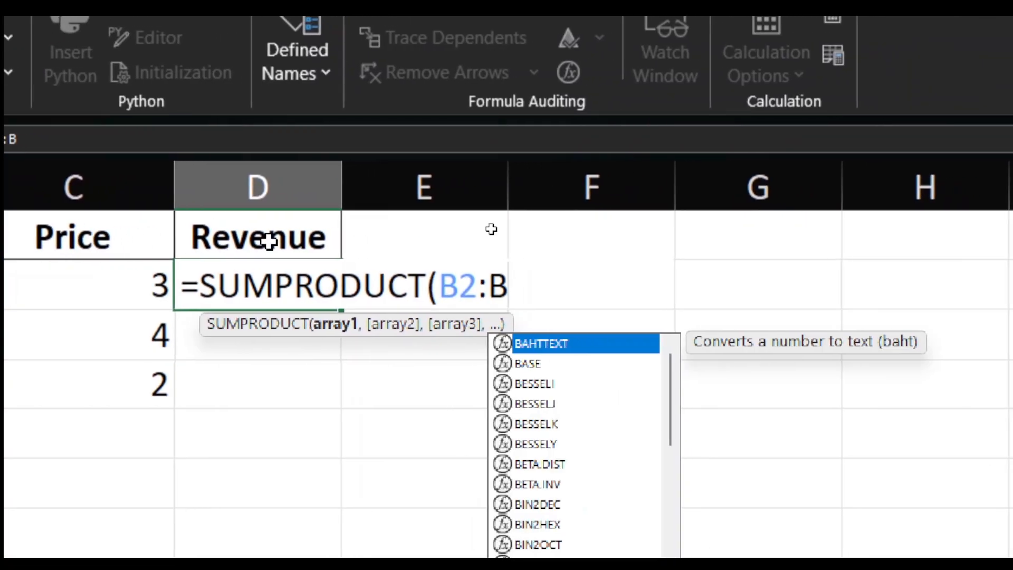
text(4,C2:C)
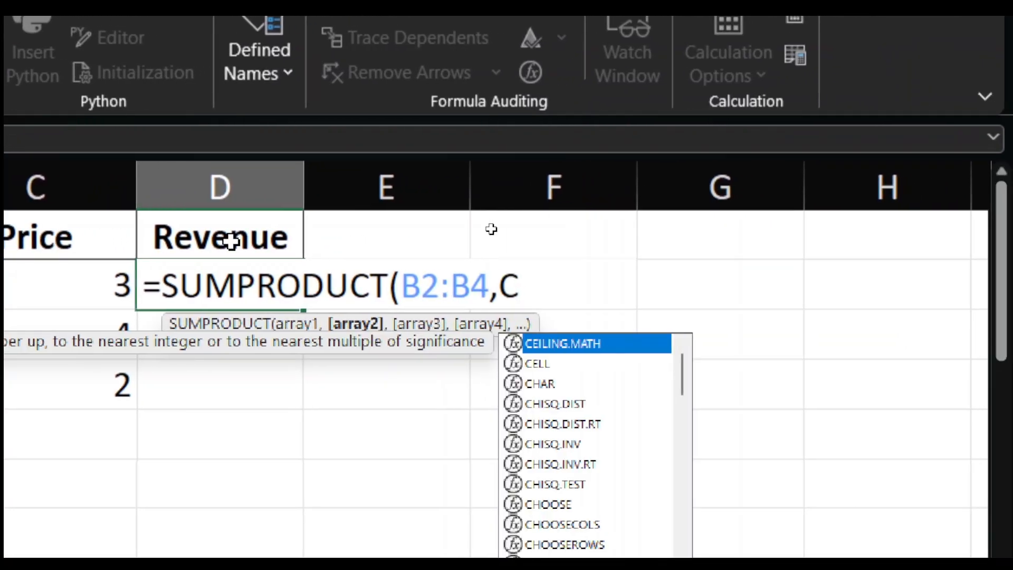
text(4)
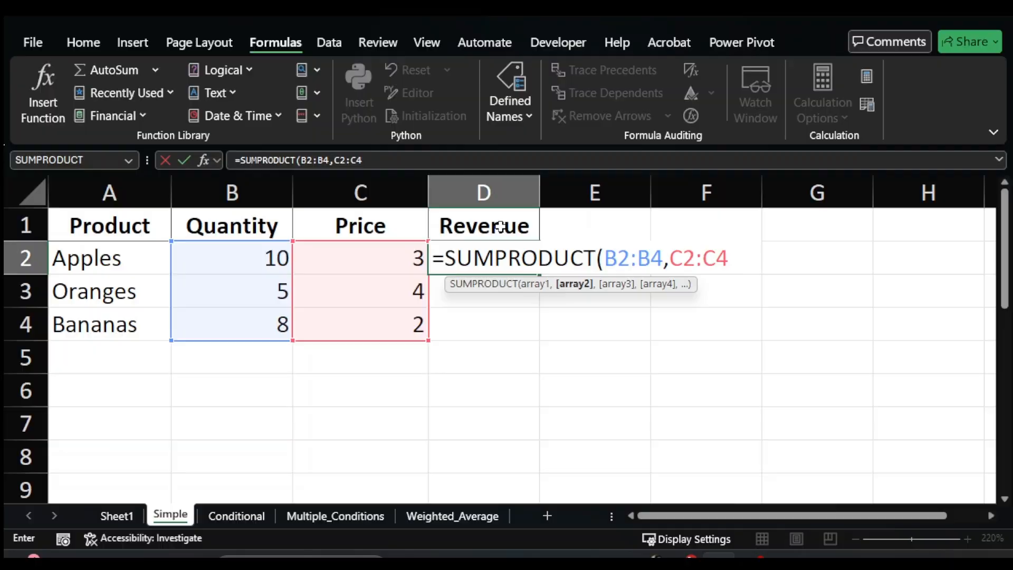
text())
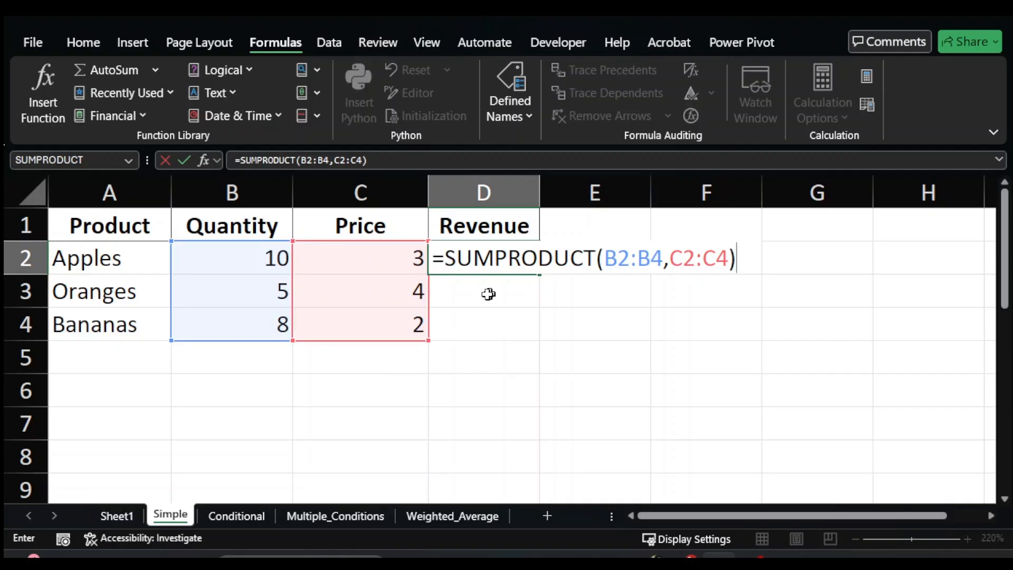
key(Return)
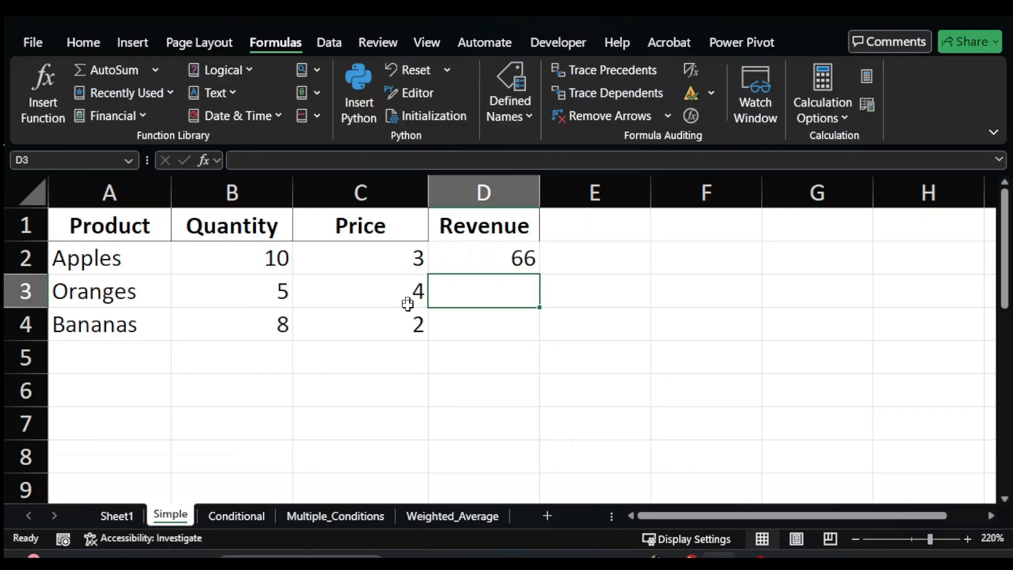
- Fill the total in cell D2 with yellow and review the ranges used in its formula
click(506, 258)
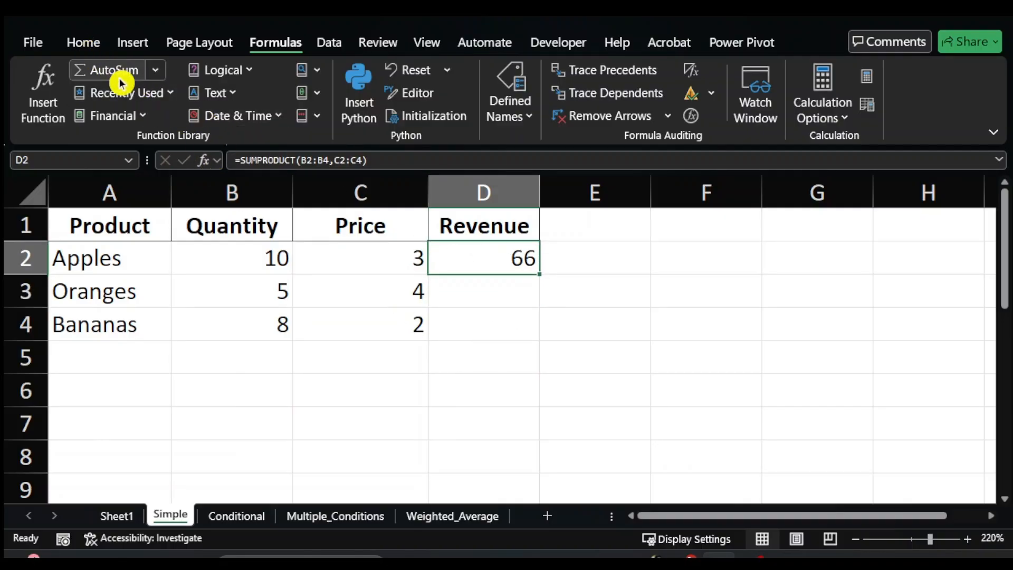
key(alt+h)
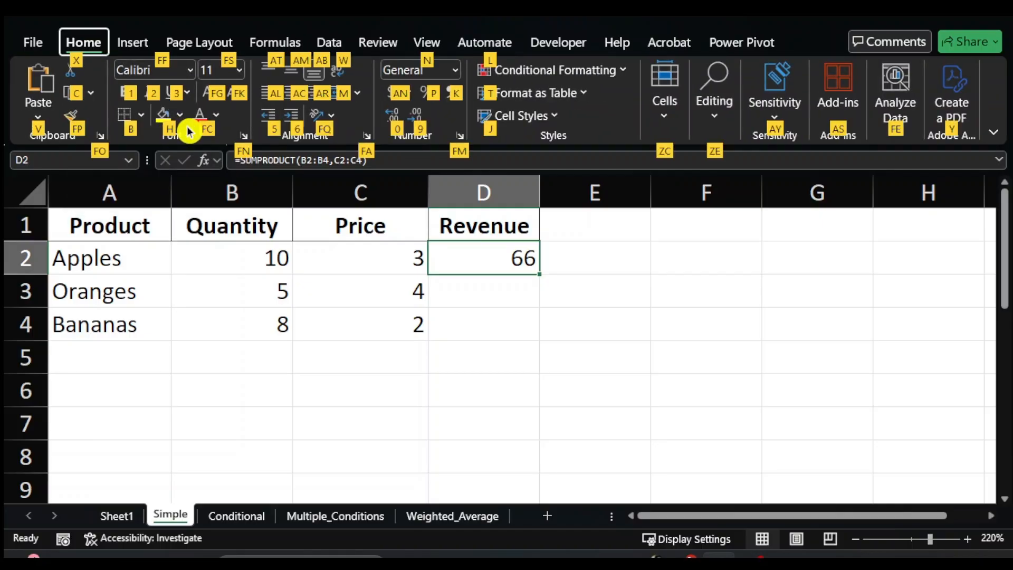
click(161, 117)
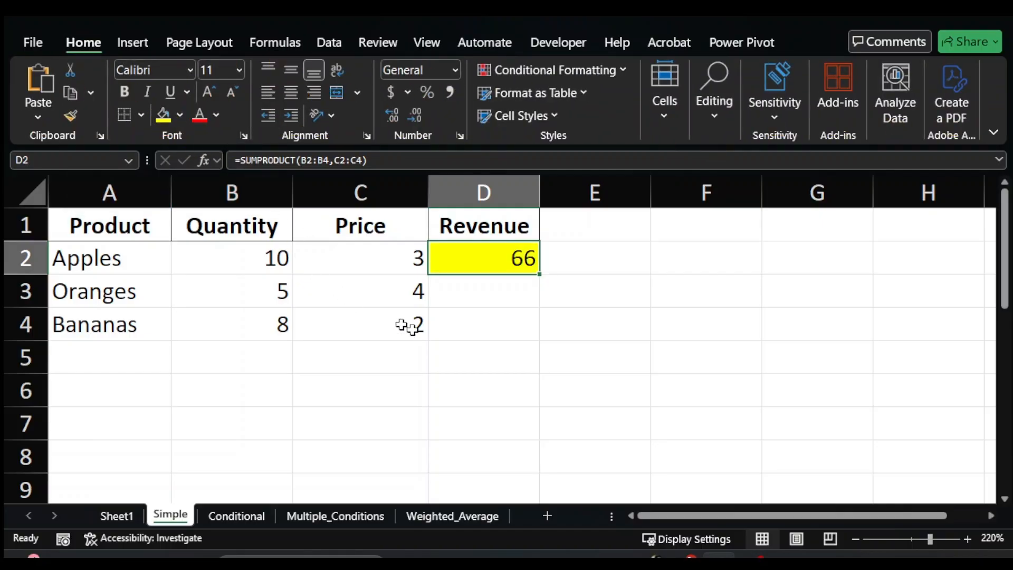
click(475, 324)
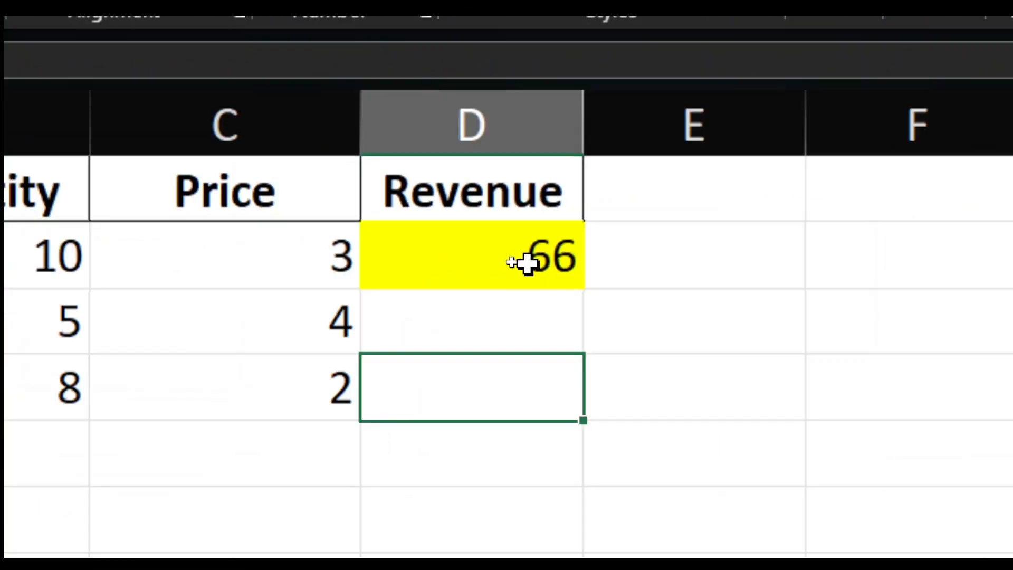
click(514, 258)
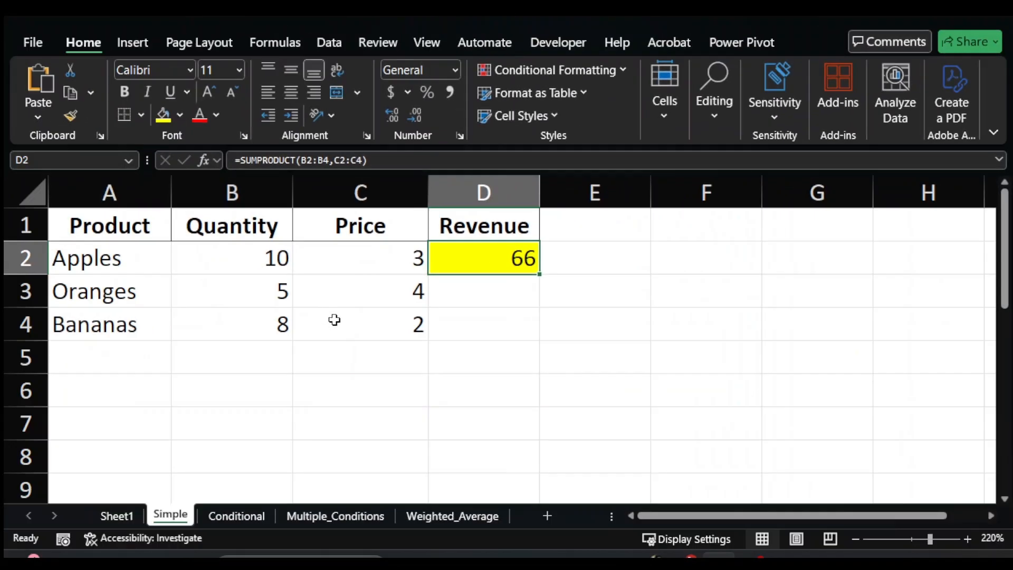
key(F2)
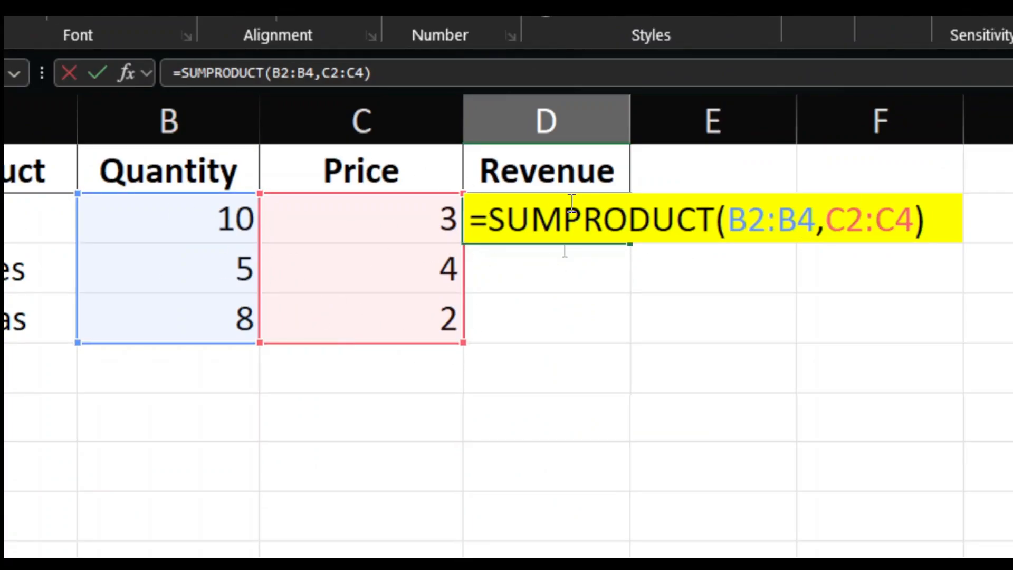
key(ctrl+Return)
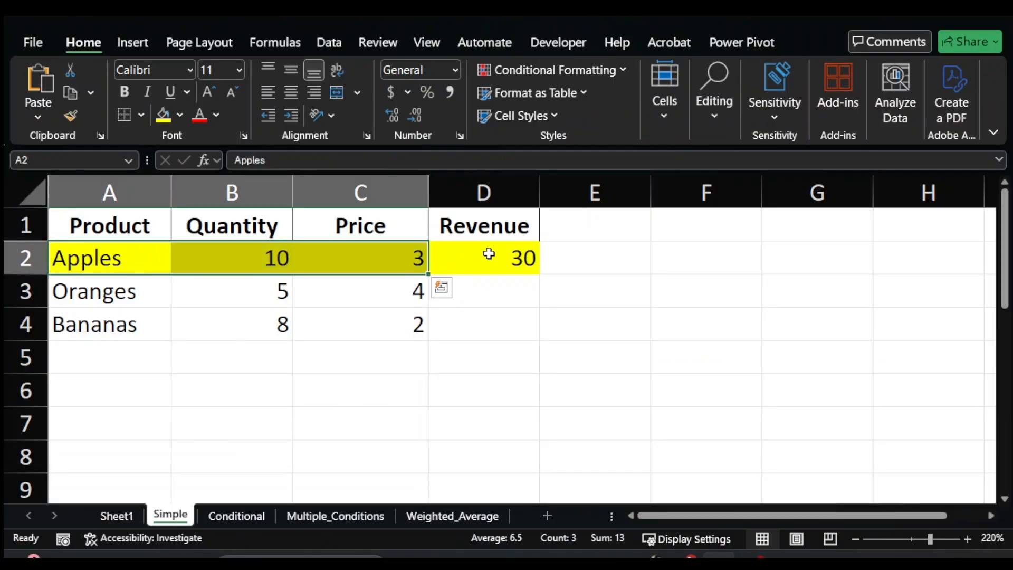
- Clear the conditional SUMPRODUCT formula for Apples from cell D2
click(482, 253)
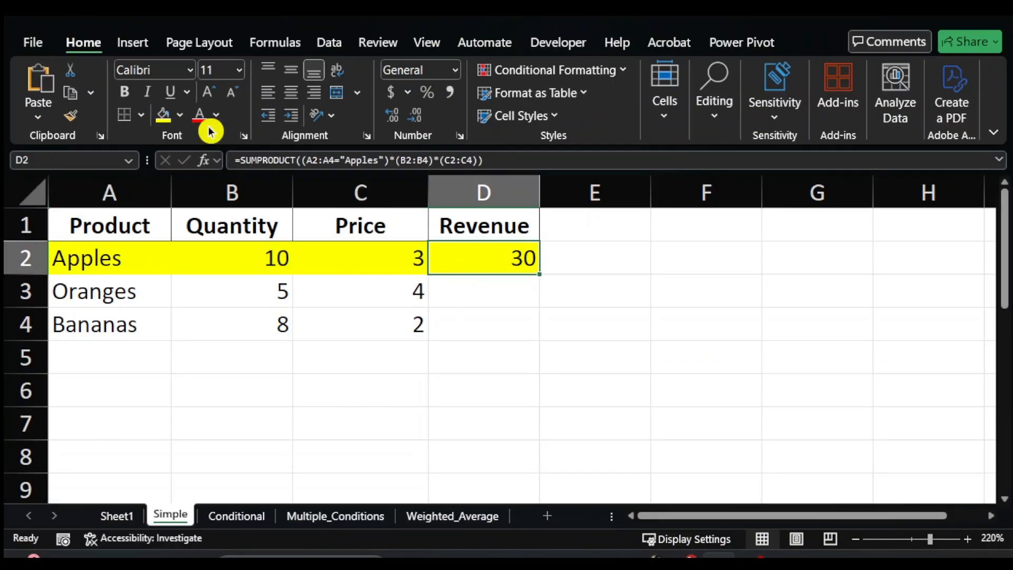
key(Delete)
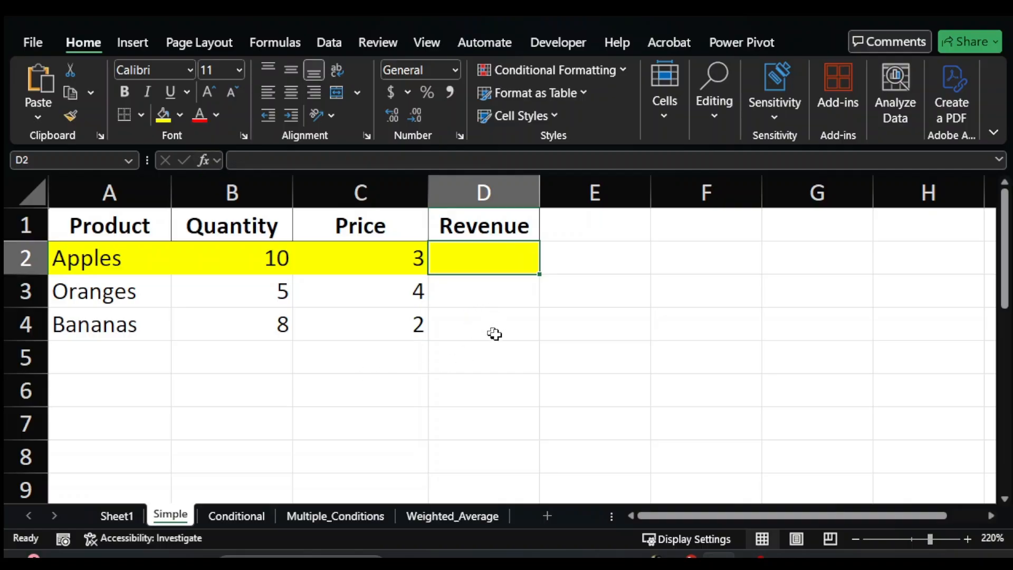
click(491, 353)
- Enter =SUMPRODUCT((A2:A4="Apples")*(B2:B4)*(C2:C4)) in cell E2 to calculate revenue for Apples only
click(581, 256)
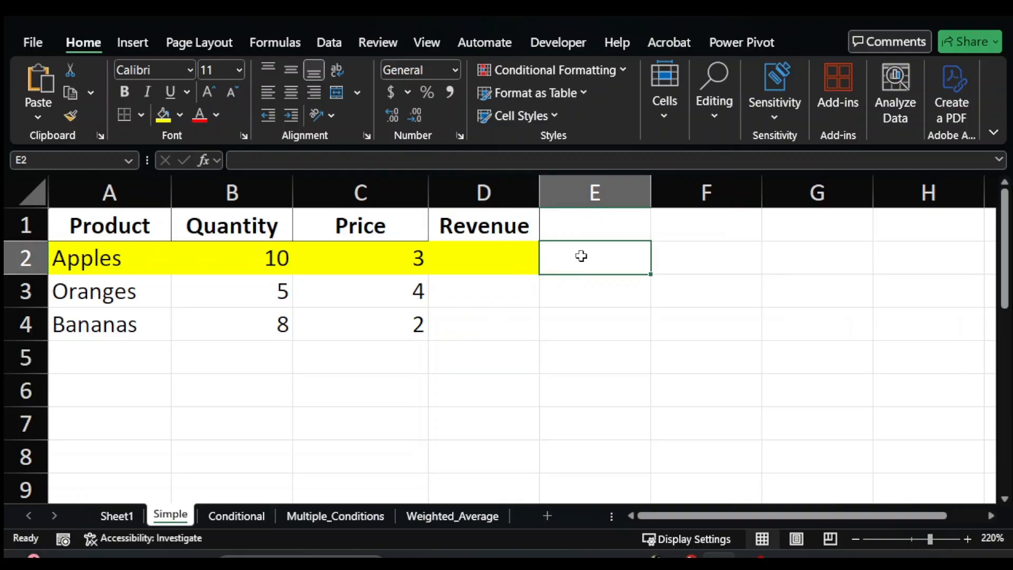
text(=sump)
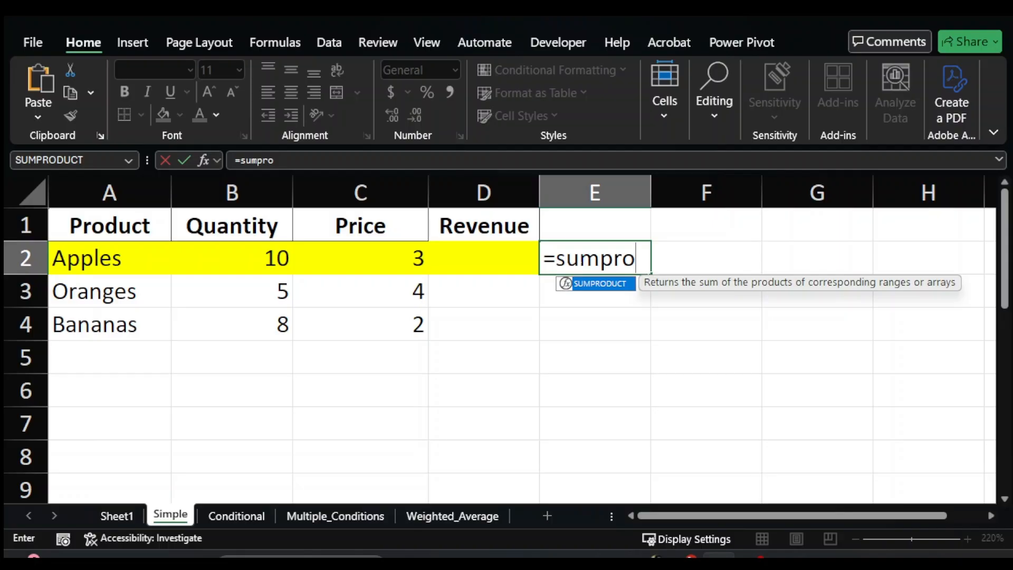
text(ro)
key(Tab)
text(()
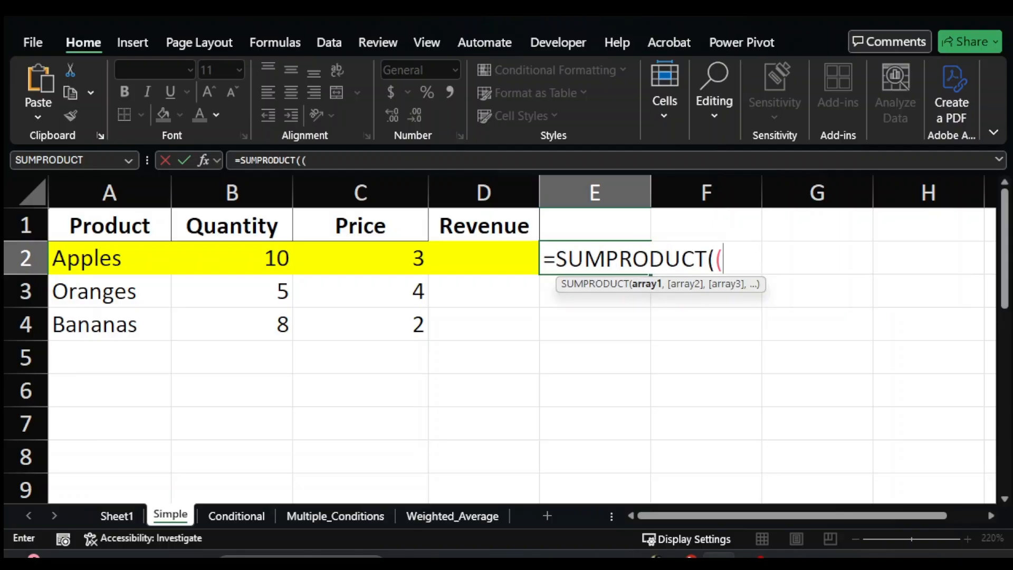
text(A2:A)
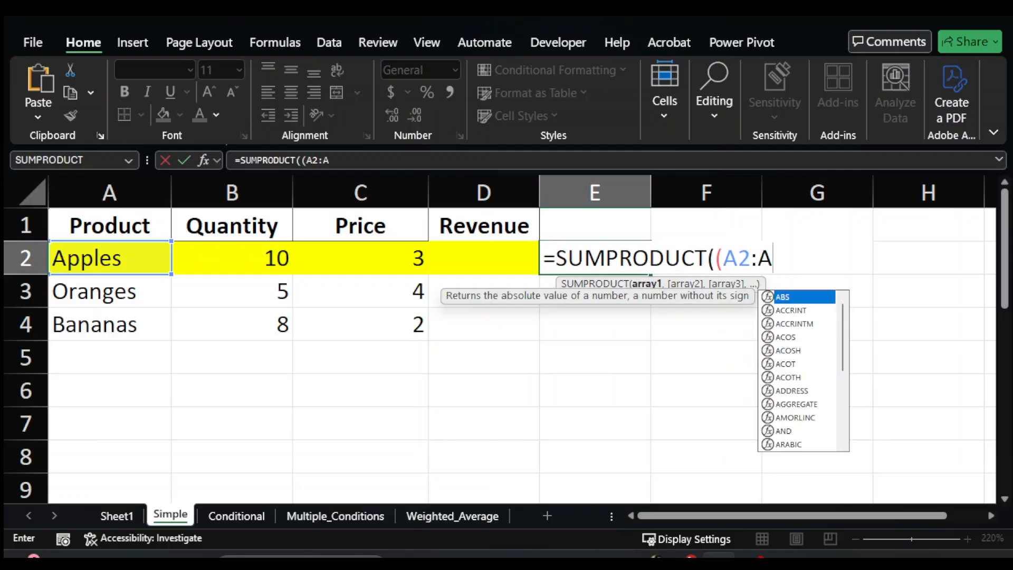
text(4)
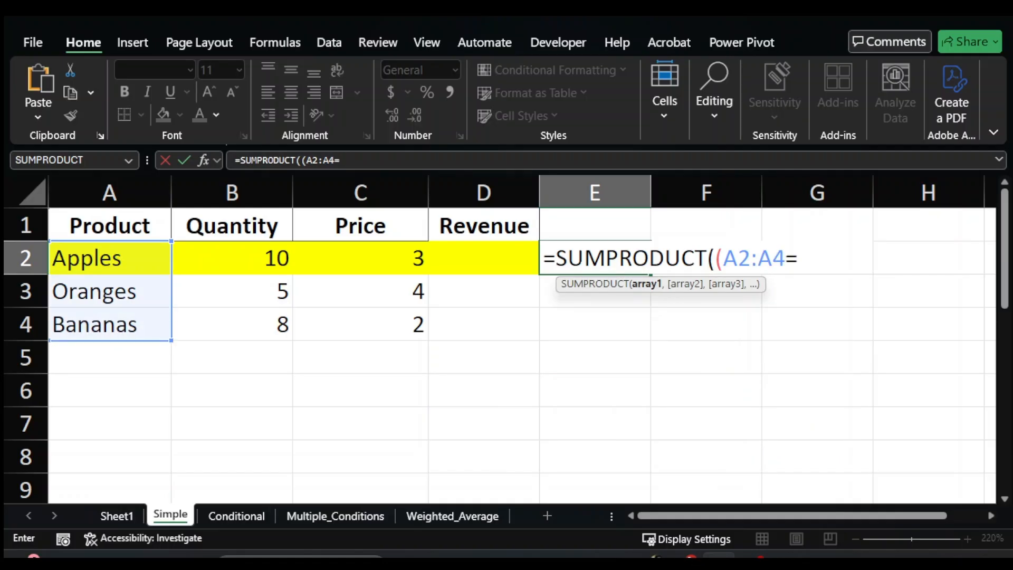
text(="Apples")*)
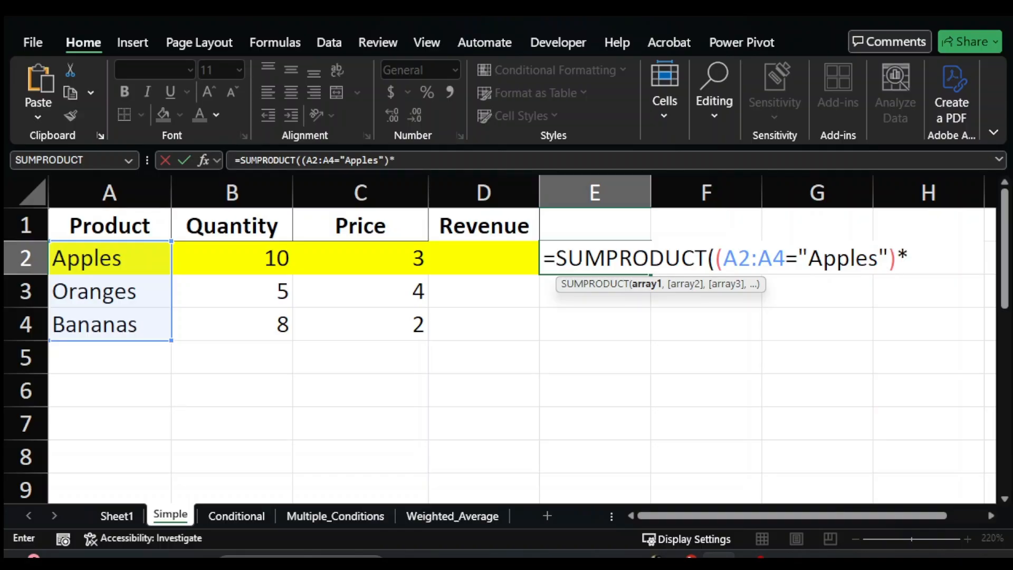
text((B2)
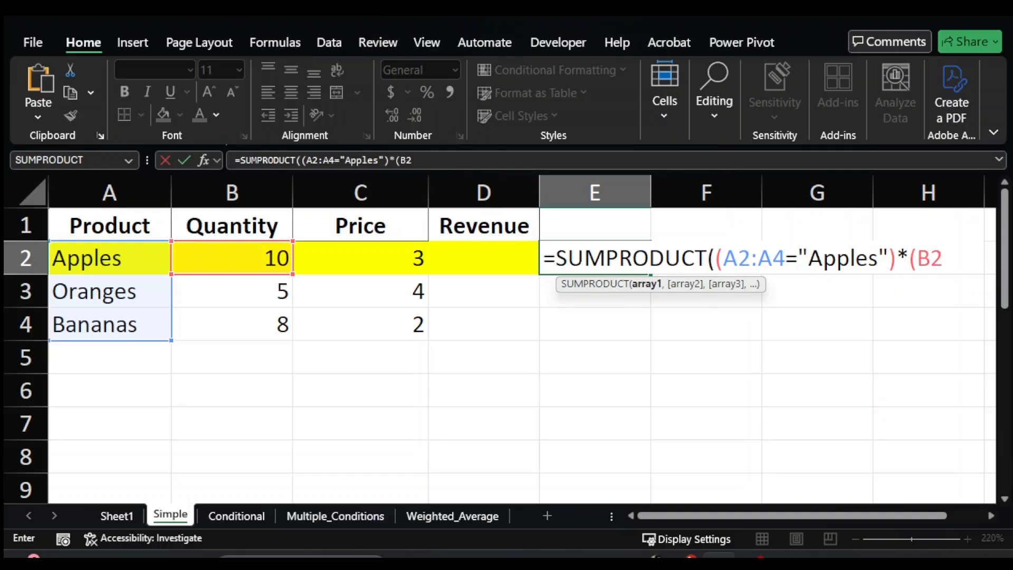
text(:B4)
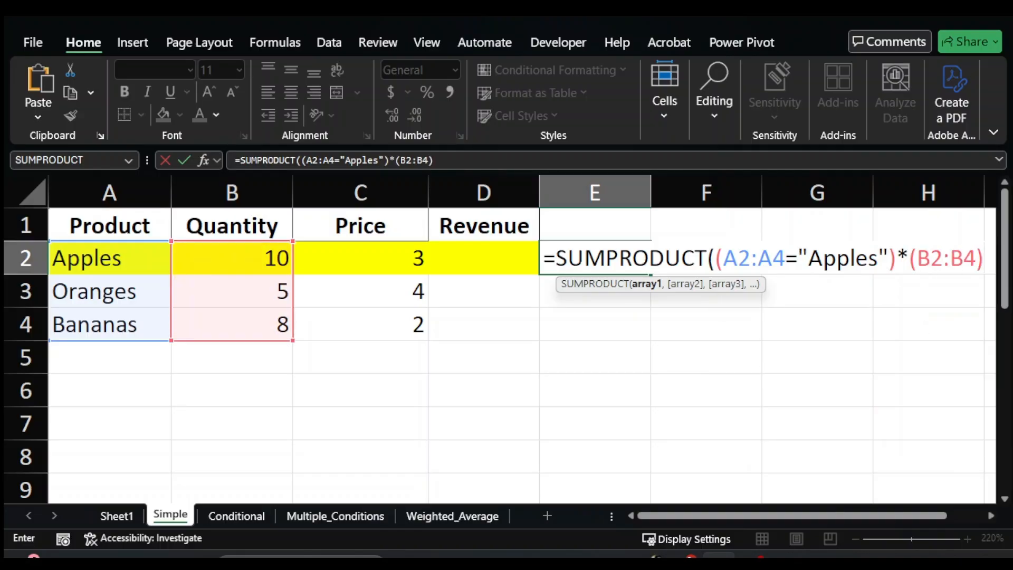
text()*)
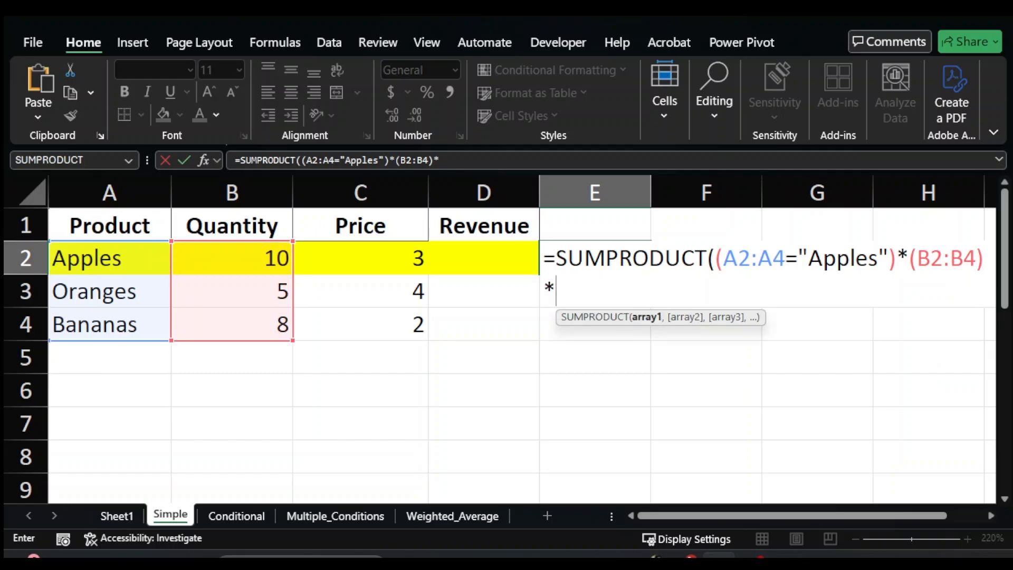
text((C2:)
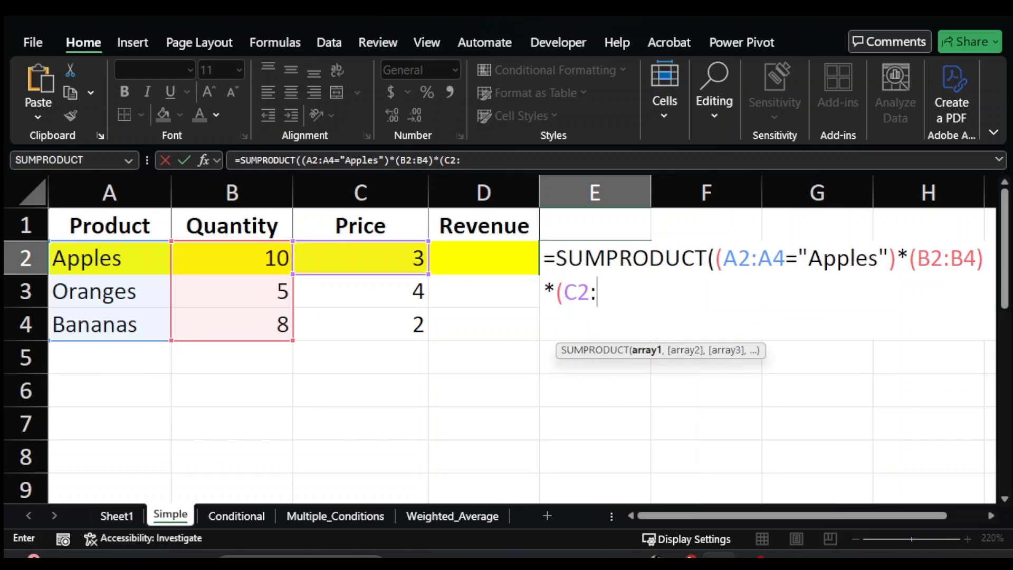
text(C4)))
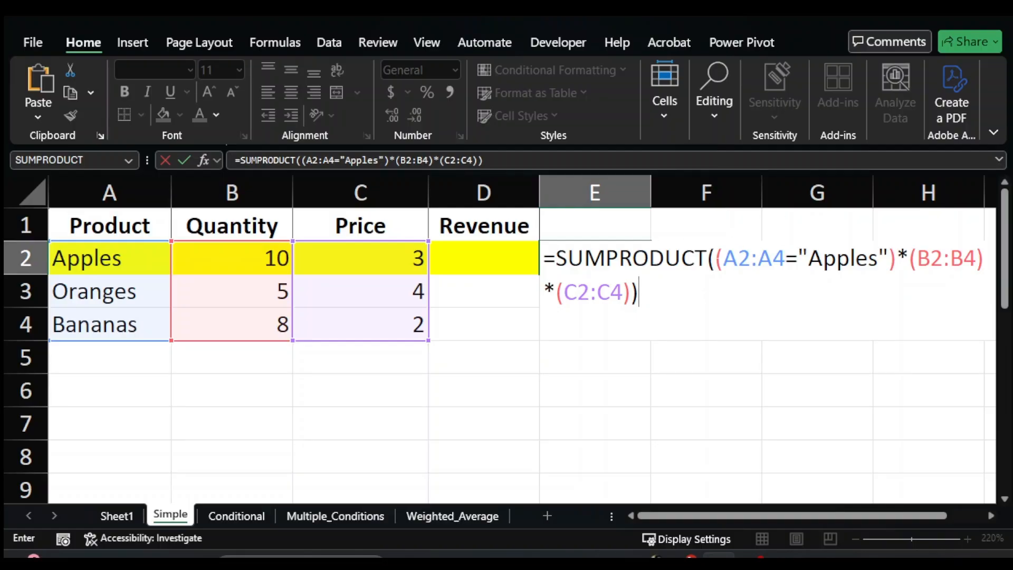
drag(715, 258, 892, 257)
key(Return)
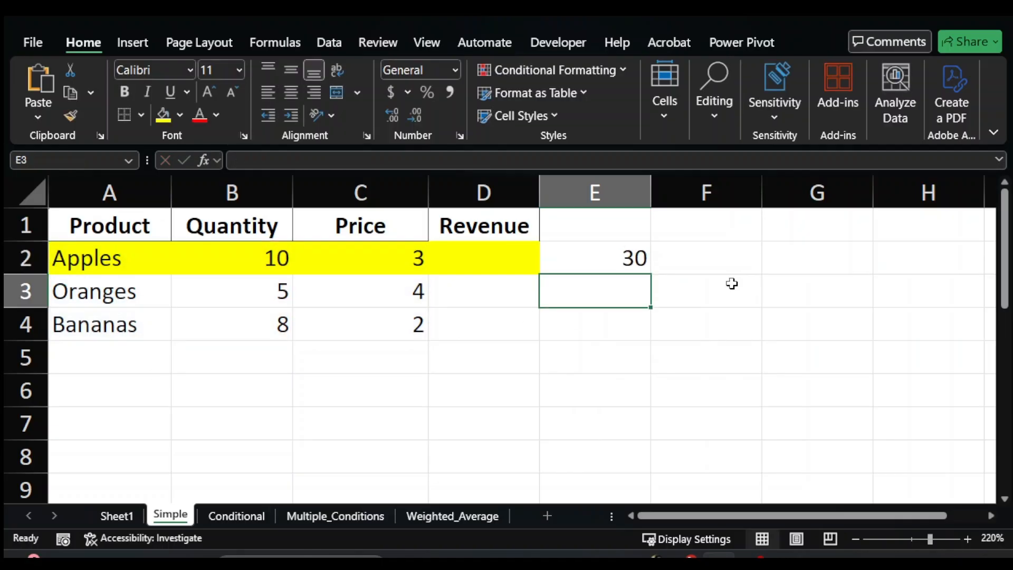
- Enter =(A2:A4="Apples") in cell F2 to test each product against the Apples condition
click(702, 255)
text(=)
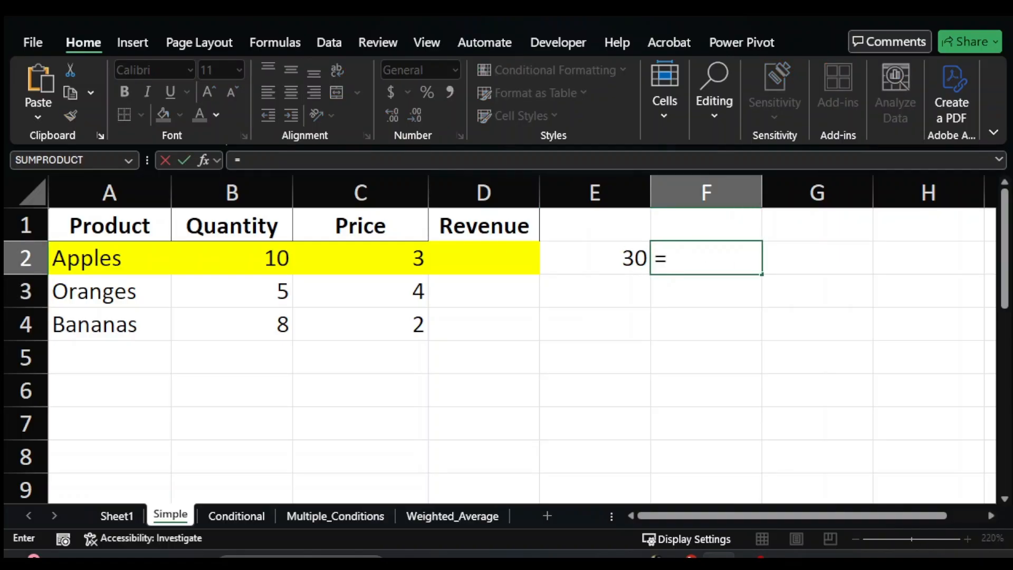
text((A2:A4)
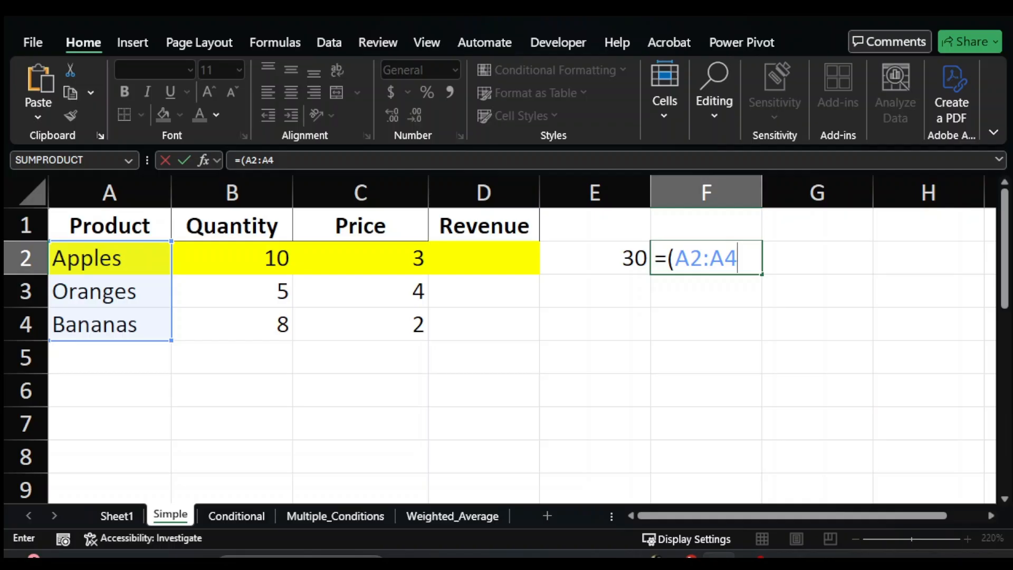
text(="Apples)
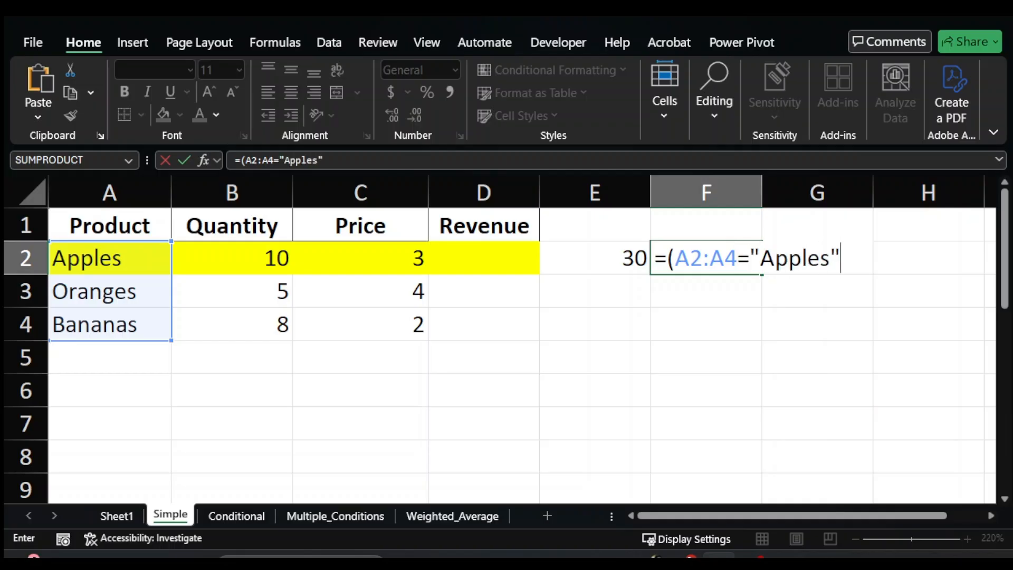
key(Return)
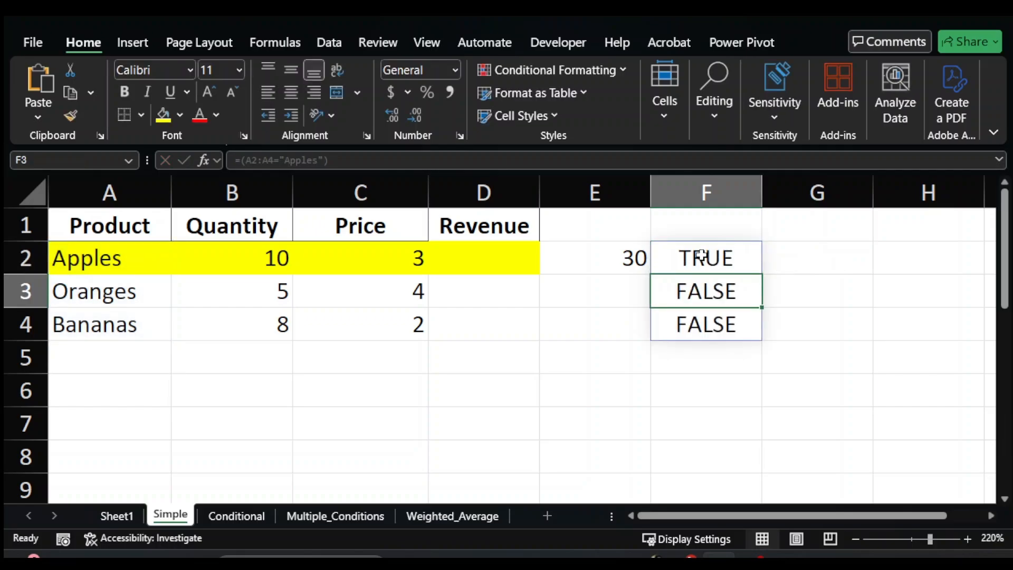
- Copy the condition formula from F2 into cell G2 as =--(A2:A4="Apples") and select both result columns for comparison
key(Up)
key(Right)
key(Left)
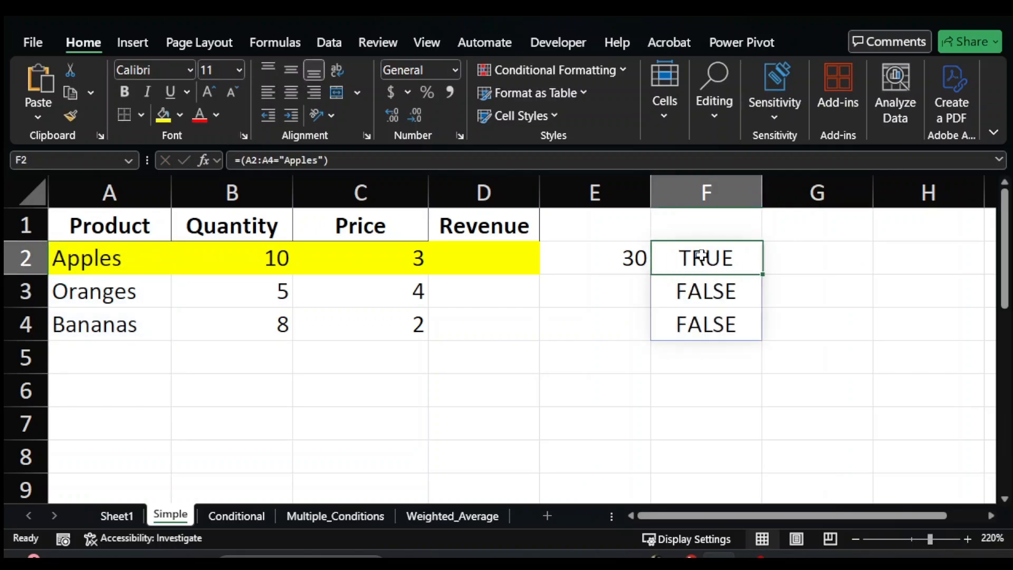
drag(424, 167, 170, 171)
key(ctrl+c)
key(Escape)
click(786, 260)
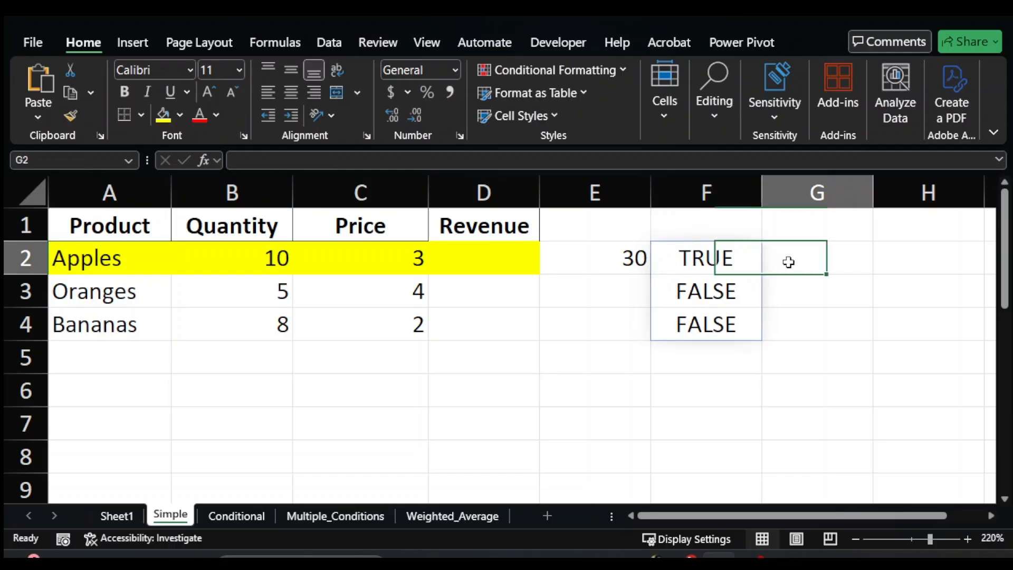
click(351, 156)
key(ctrl+v)
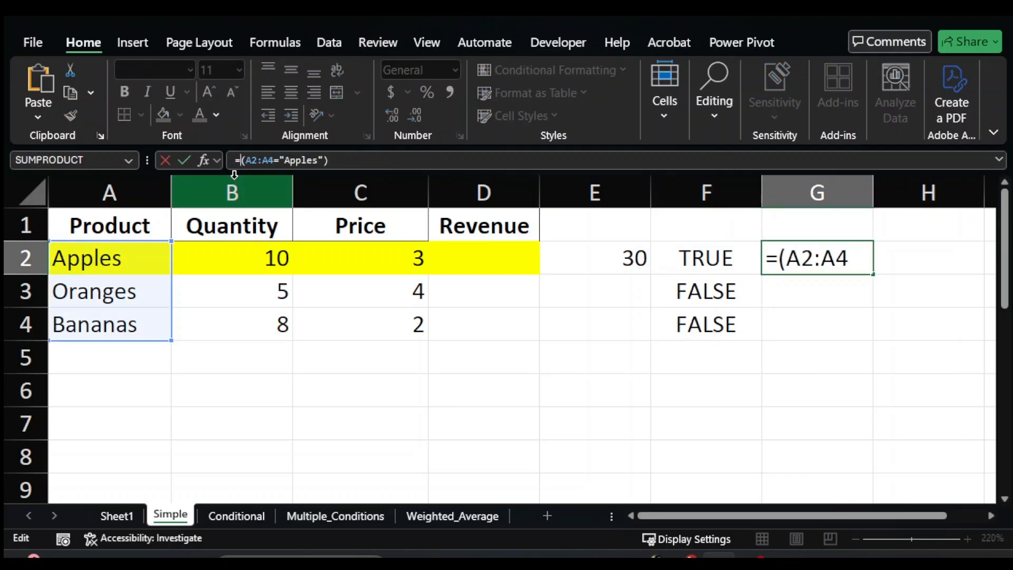
text(--)
key(Return)
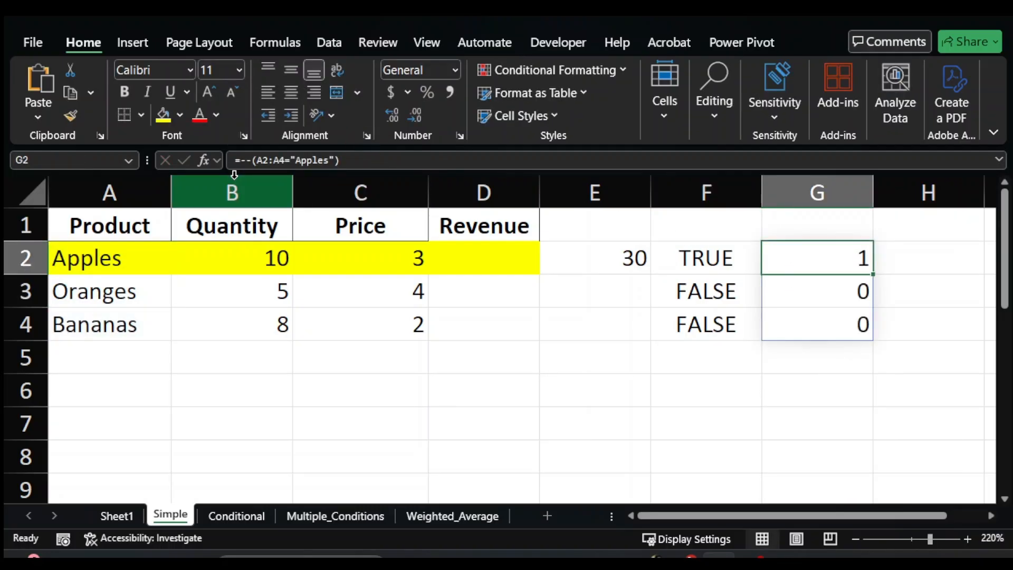
key(shift+Down)
key(shift+Down)
key(shift+Left)
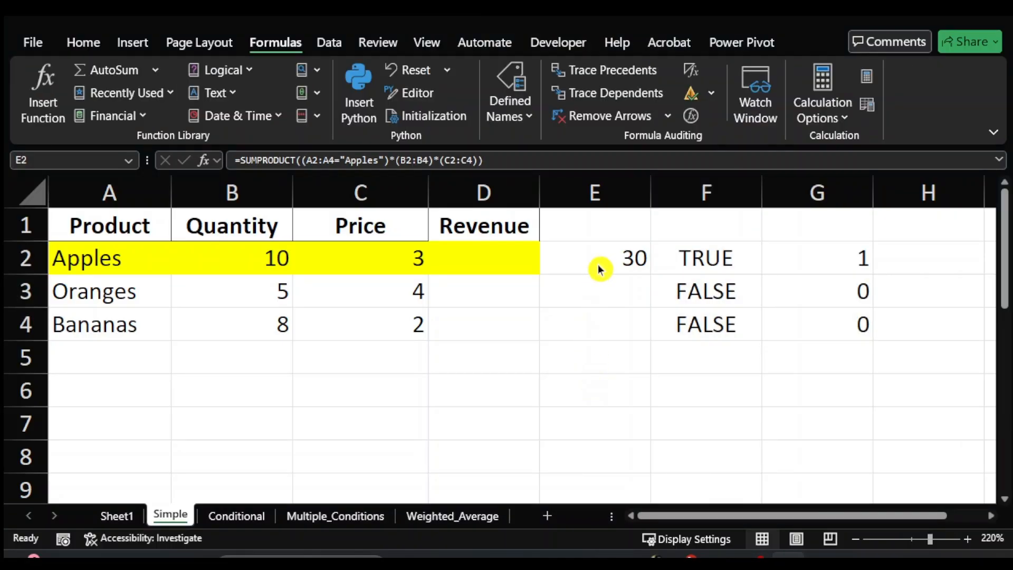
- Evaluate the conditional SUMPRODUCT formula in cell E2 stage by stage with Evaluate Formula, and close the evaluation
click(613, 261)
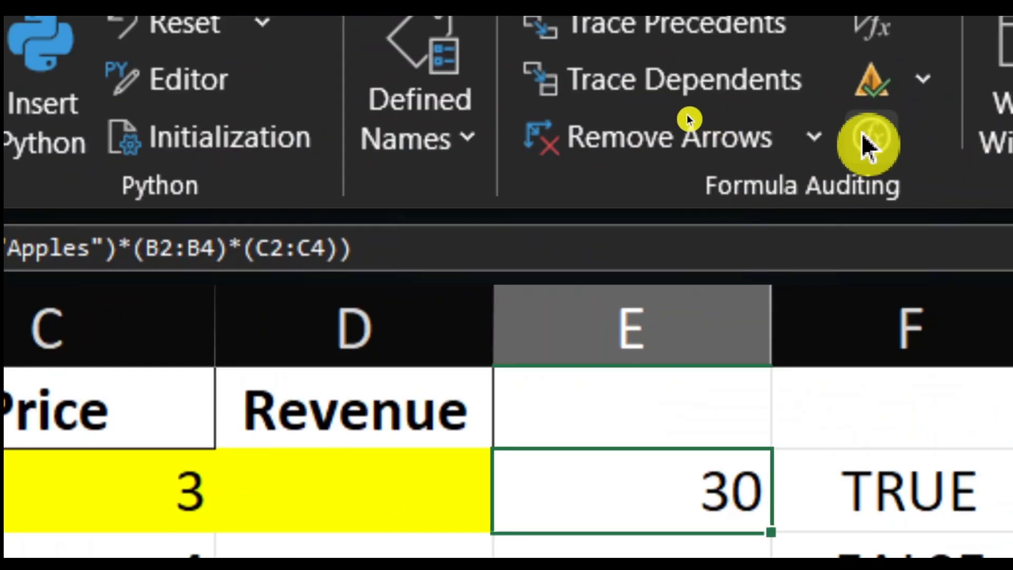
click(868, 140)
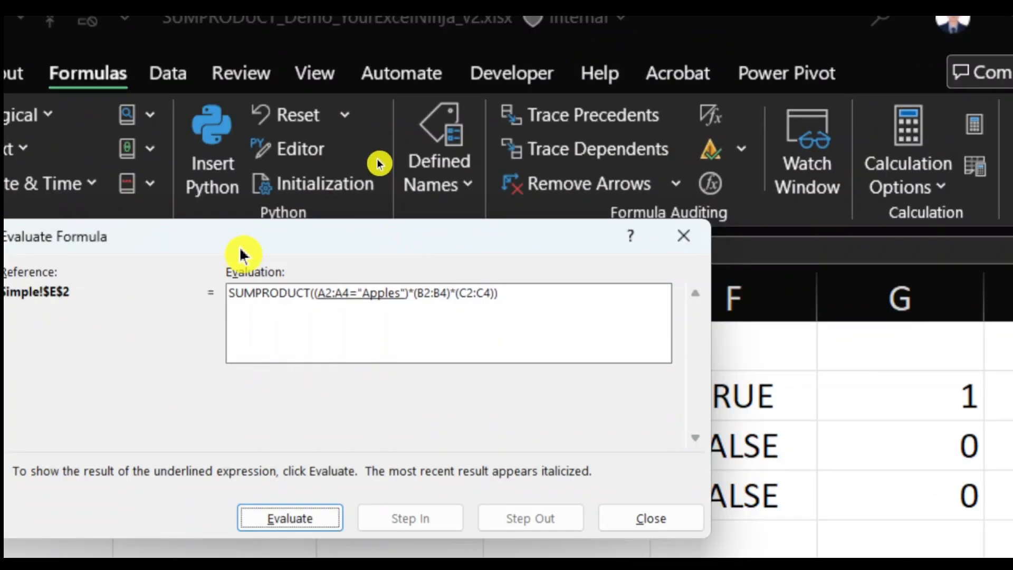
drag(240, 254, 415, 199)
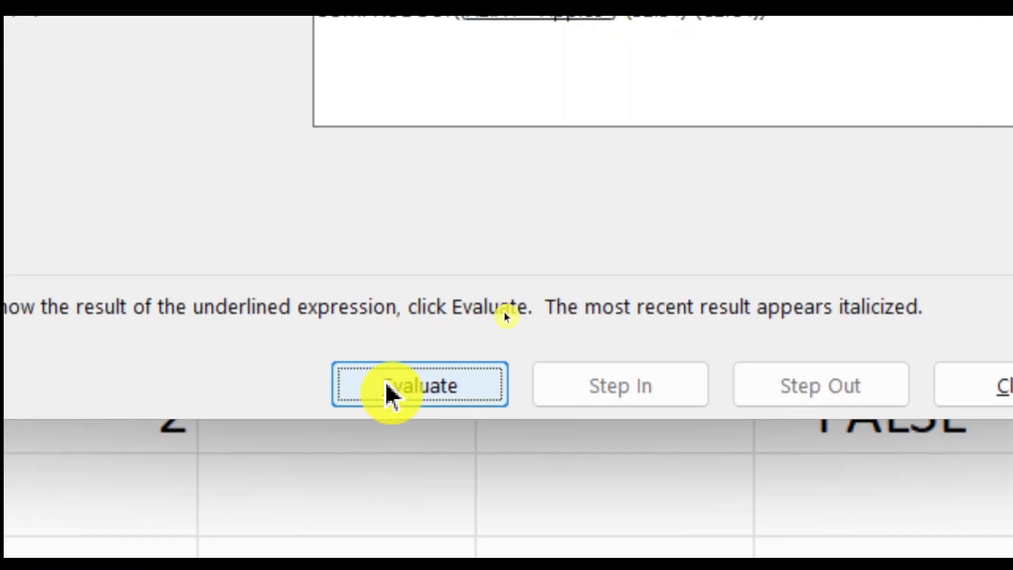
click(385, 205)
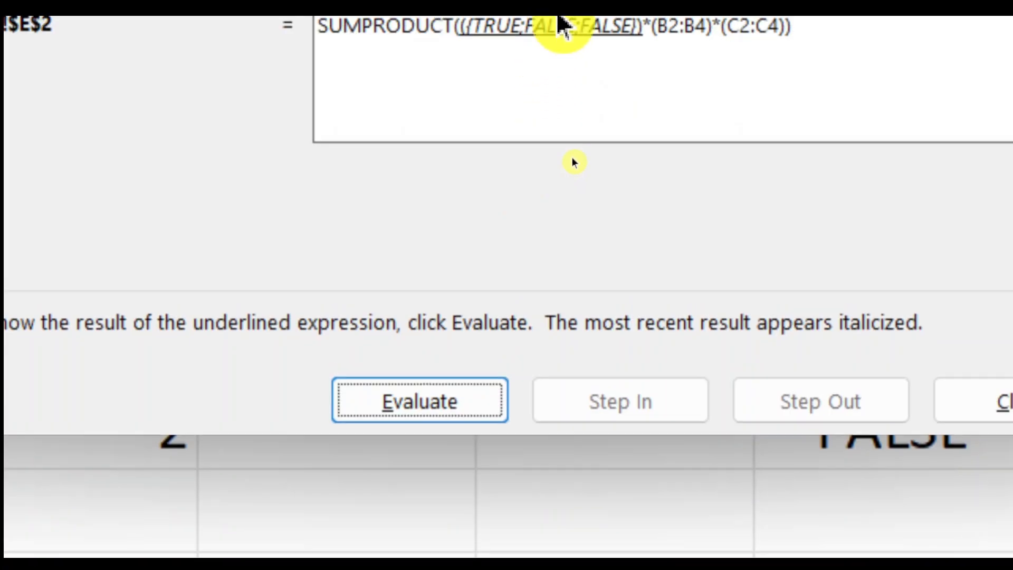
click(441, 406)
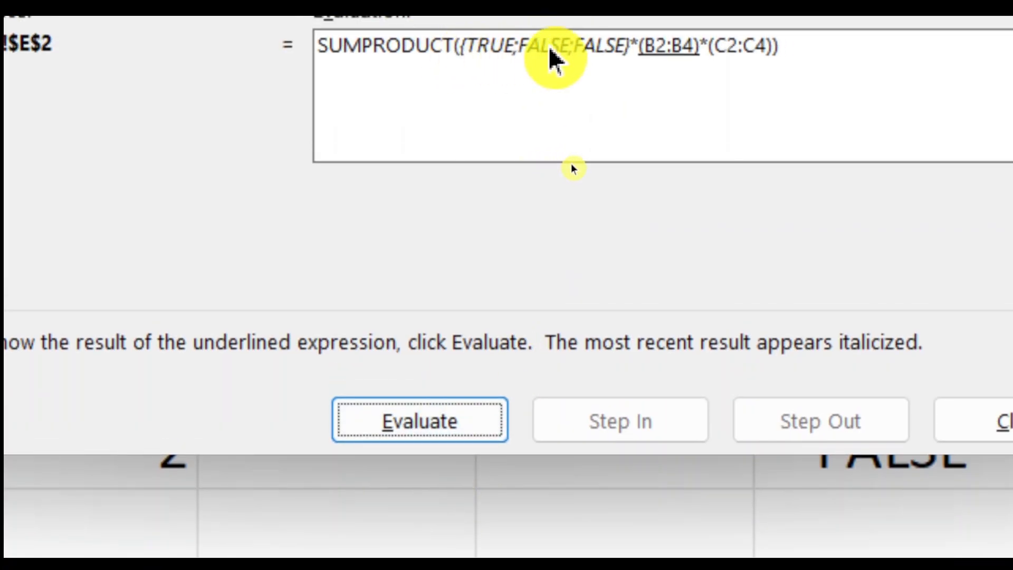
click(419, 430)
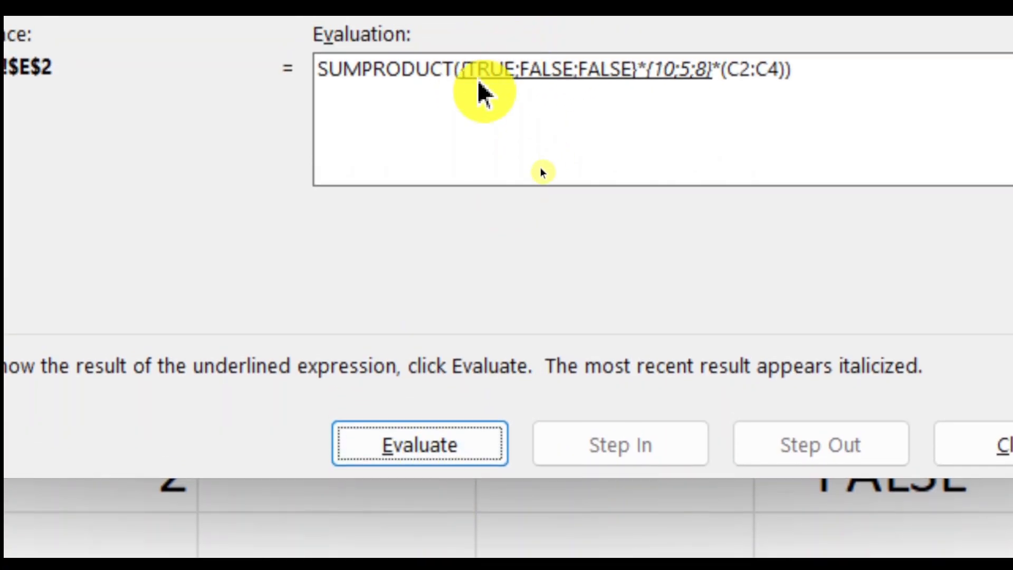
click(425, 458)
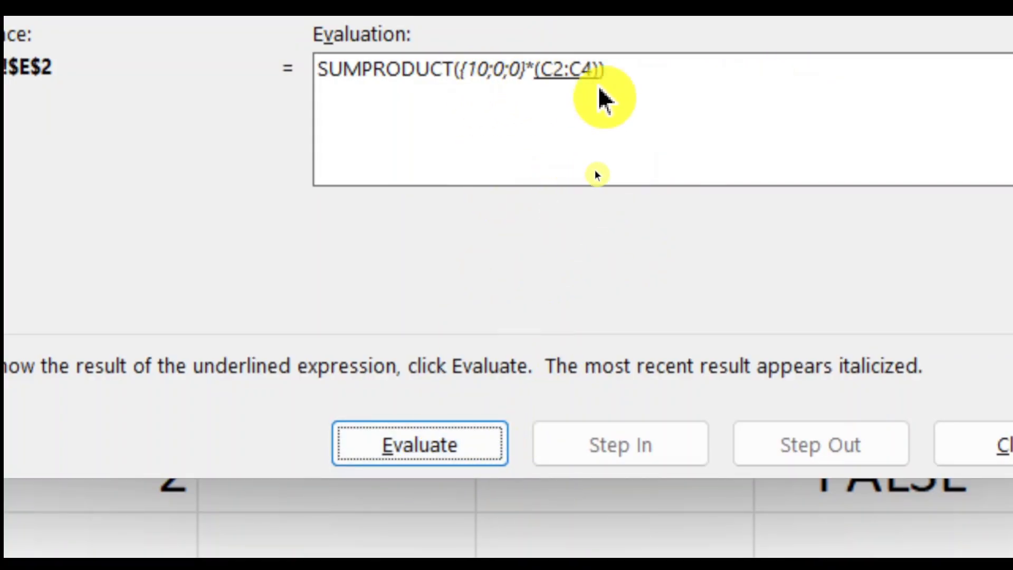
click(445, 451)
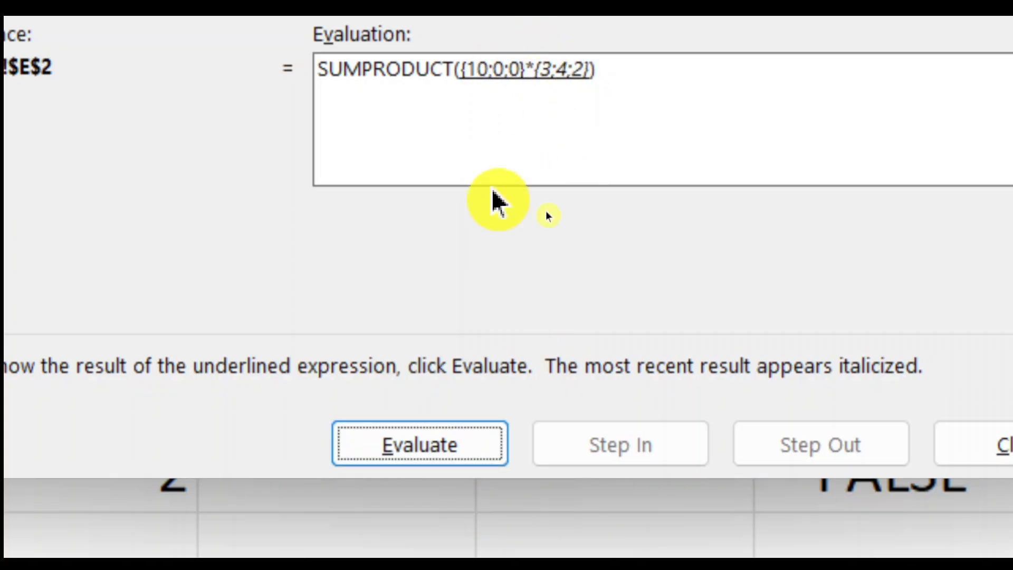
click(456, 451)
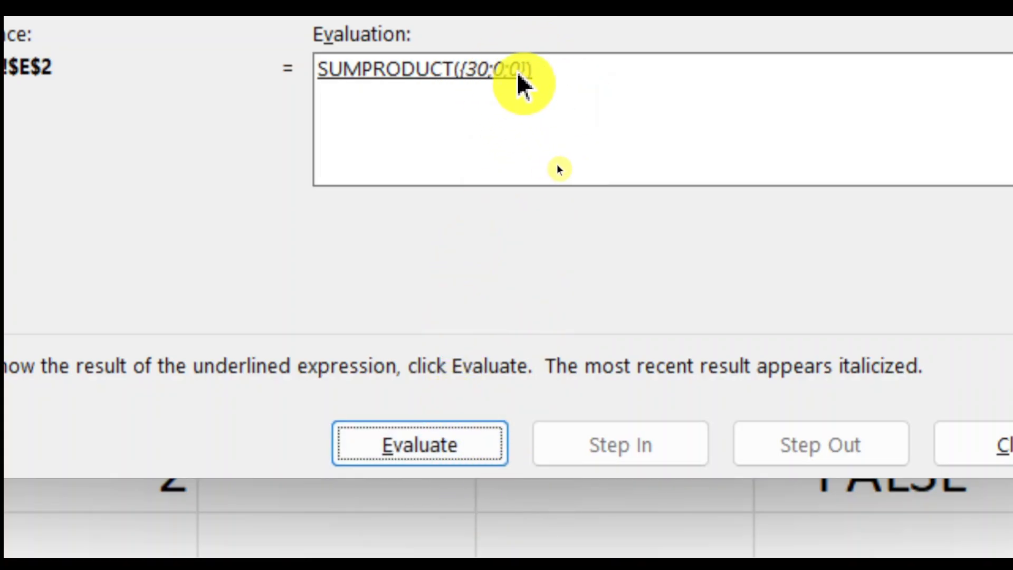
click(433, 448)
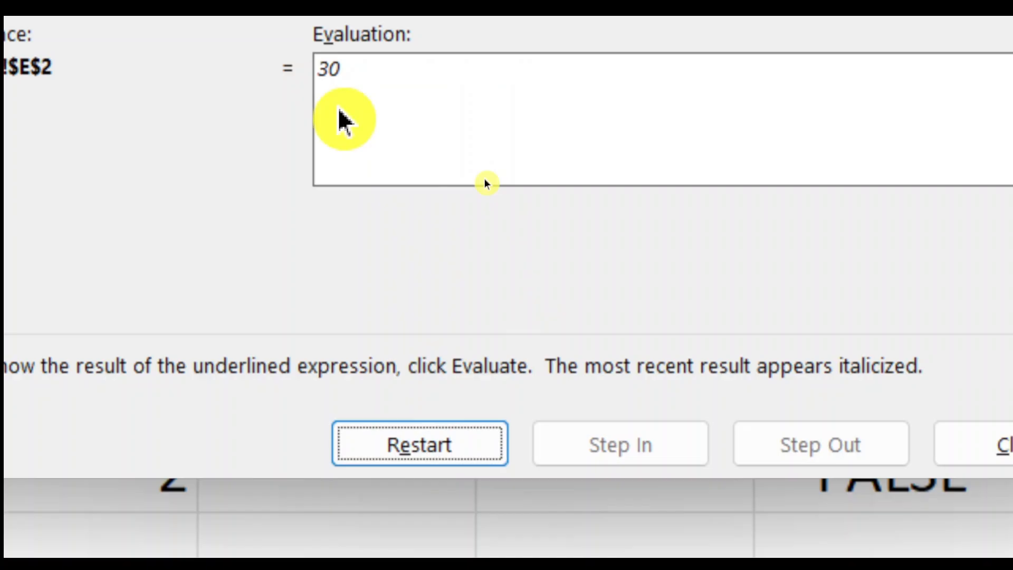
click(967, 459)
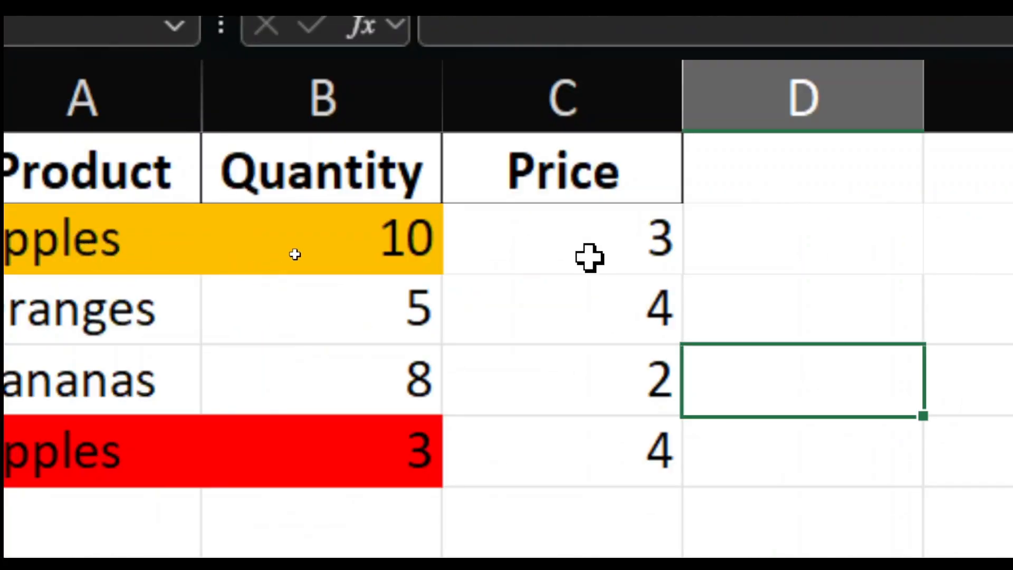
- Write =SUMPRODUCT((A2:A5="Apples")*(B2:B5>5)*(B2:B5)*(C2:C5)) in cell E2 for revenue from Apples with quantities above 5
click(190, 248)
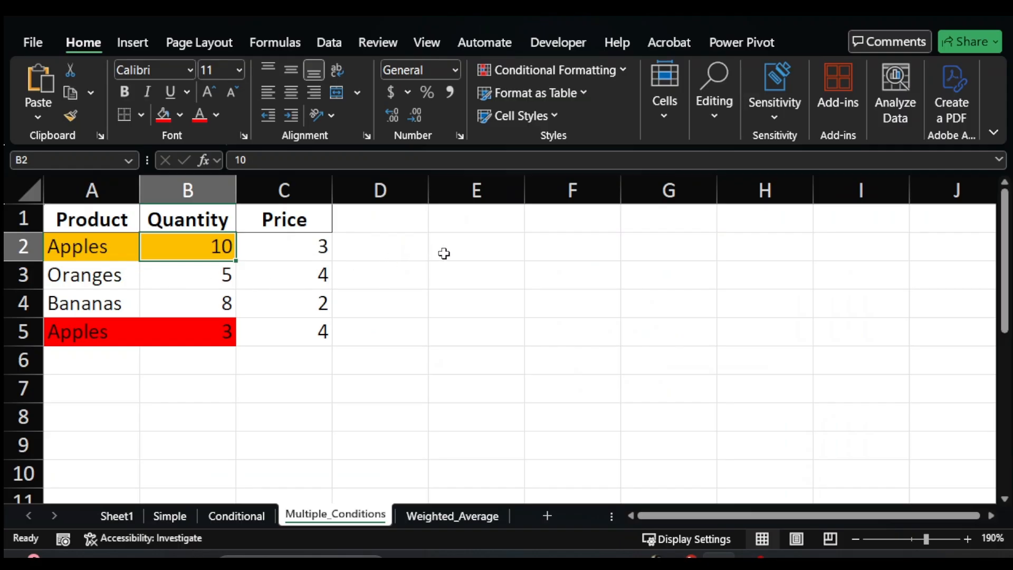
click(444, 254)
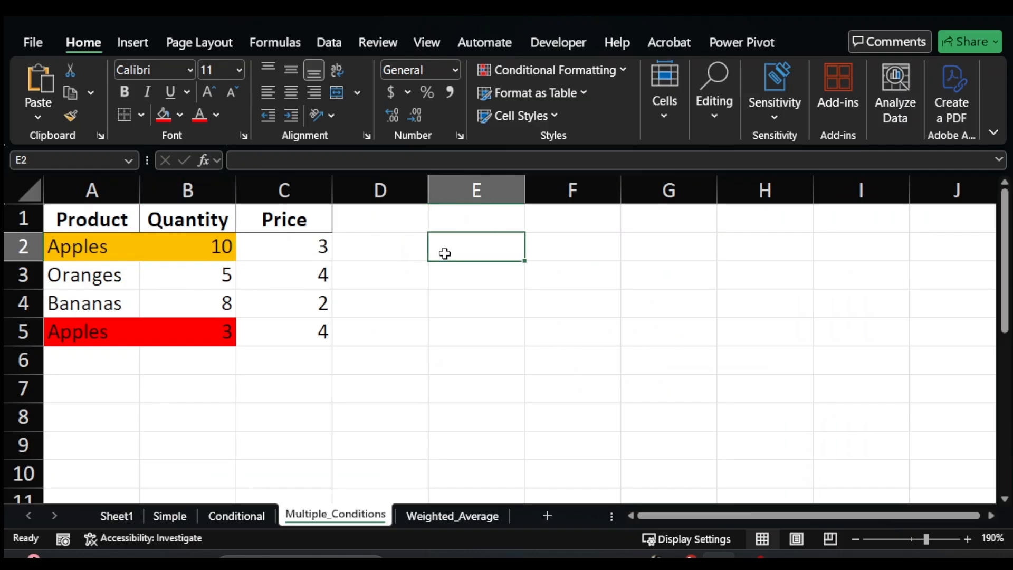
text(=sumpo)
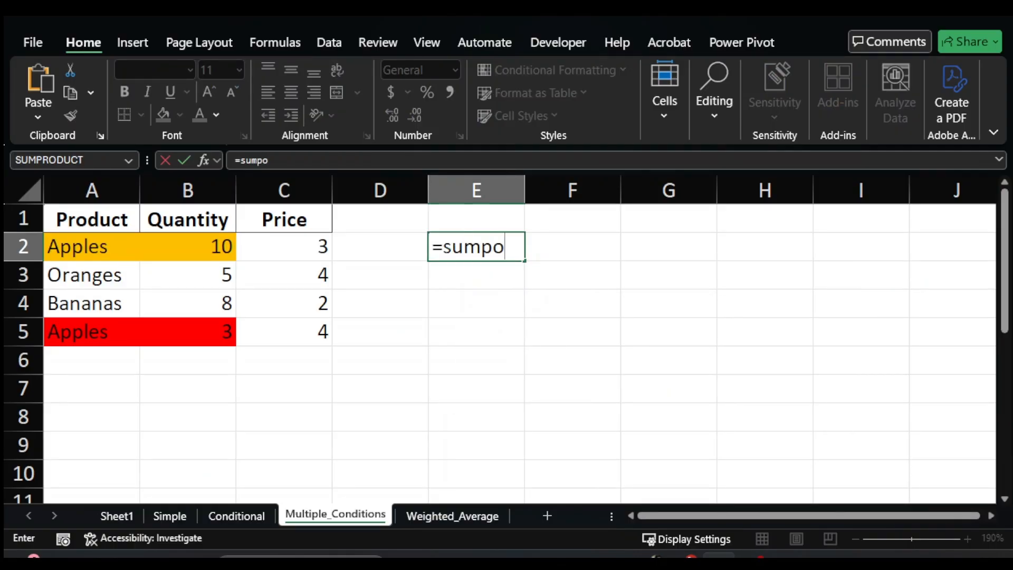
key(BackSpace)
key(Tab)
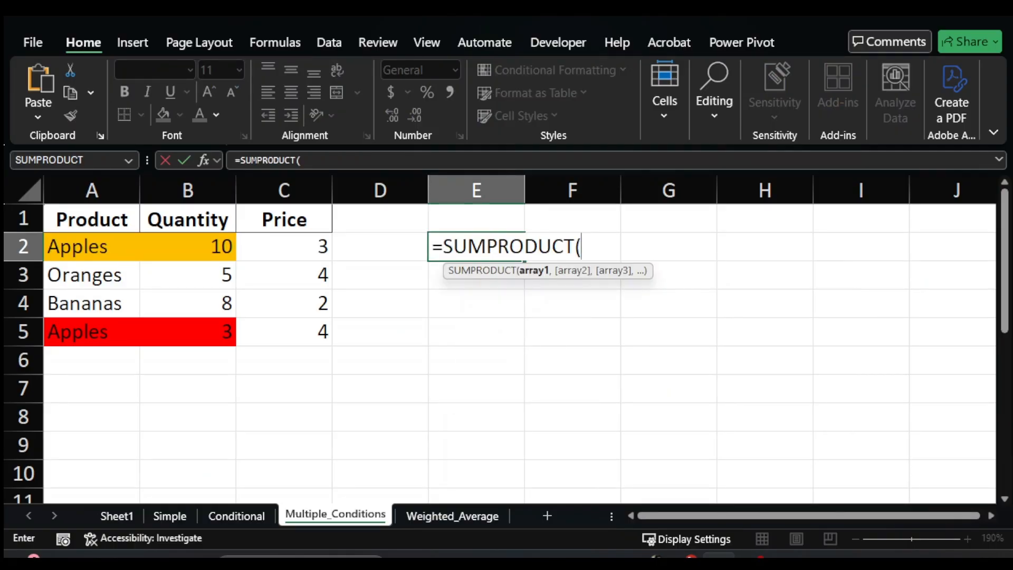
text((A2:)
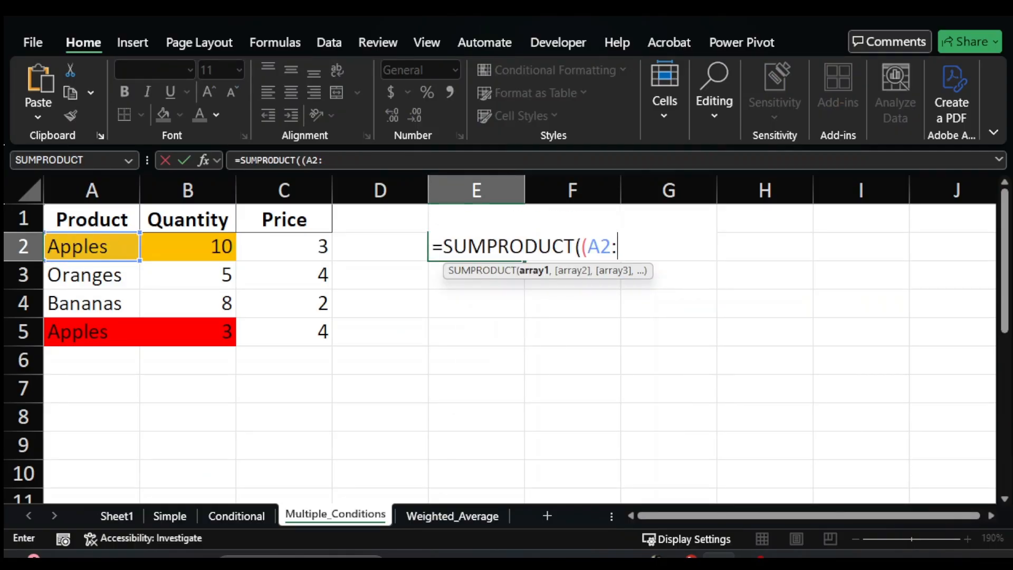
text(A5)
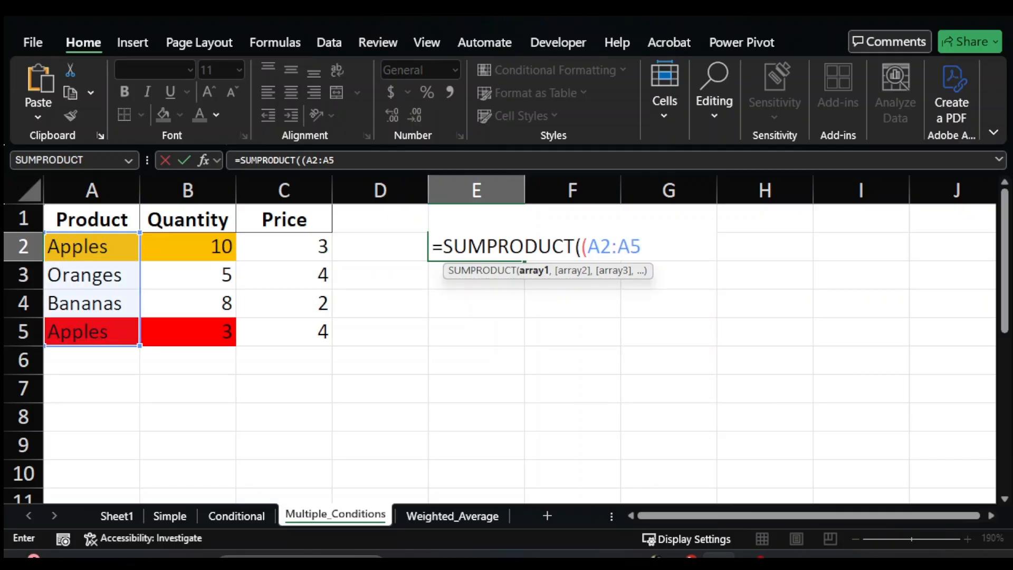
text(="Apples")*()
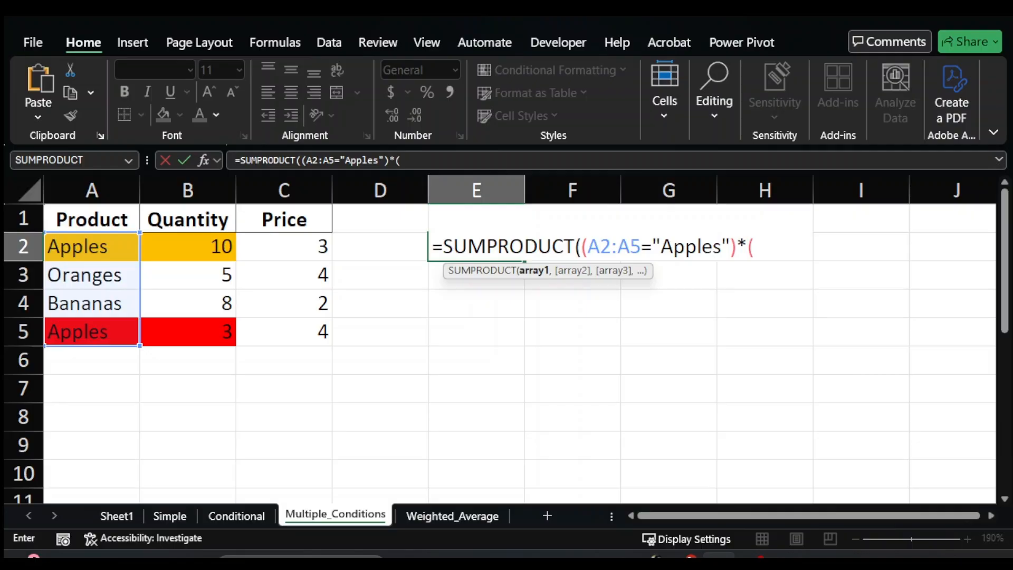
text(B2:B)
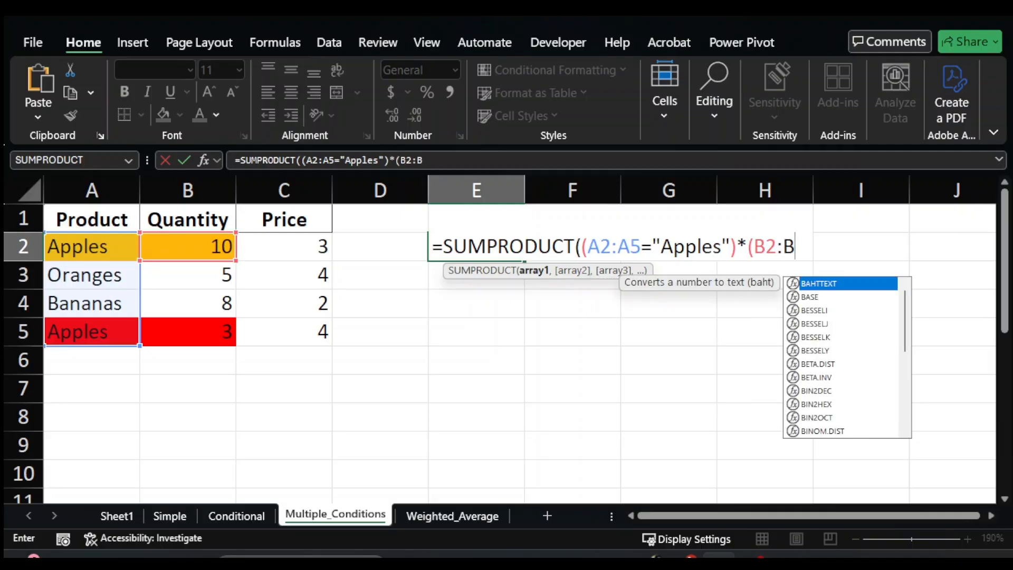
text(5>)
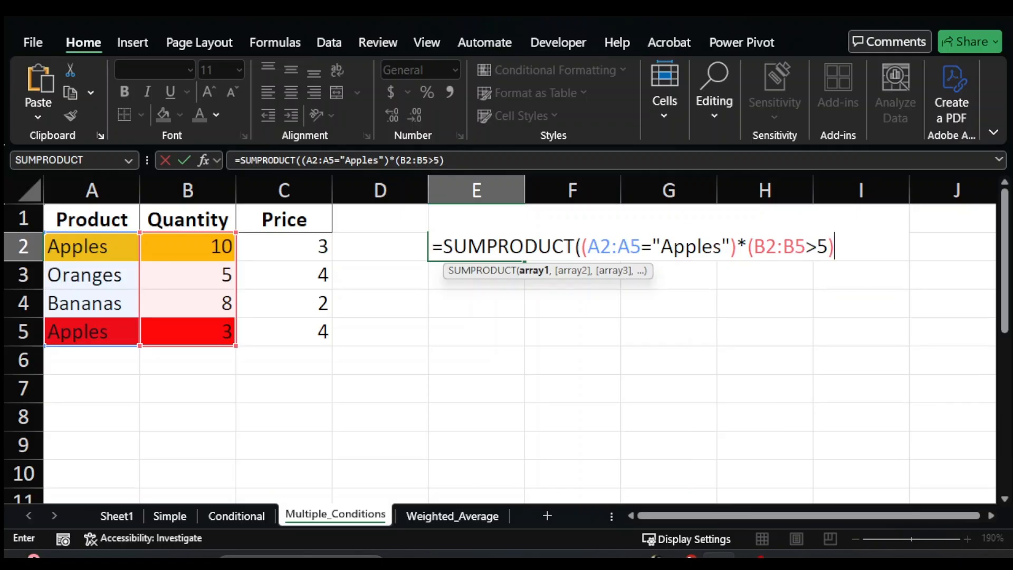
text(5)*(B)
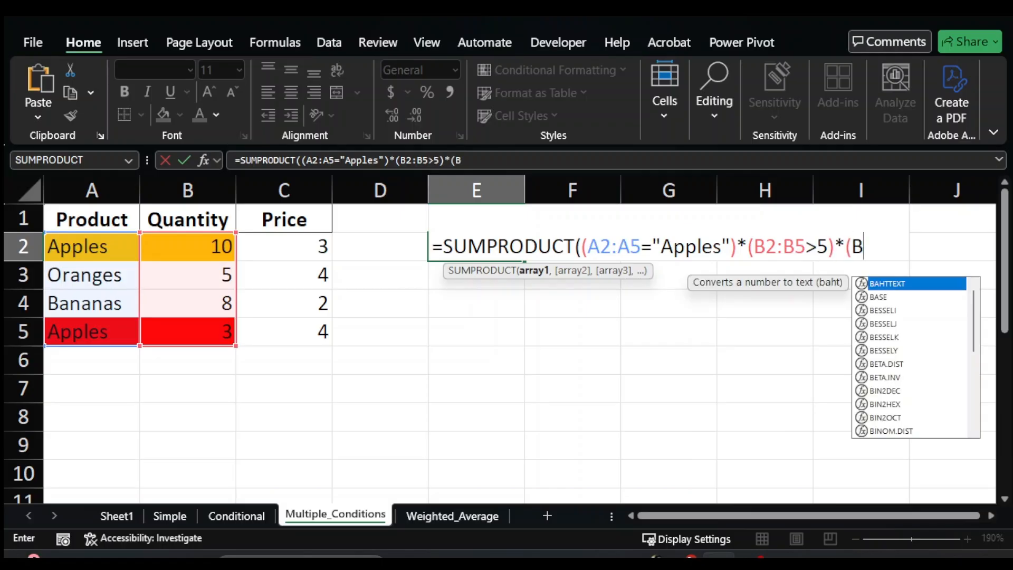
text(2:B5)
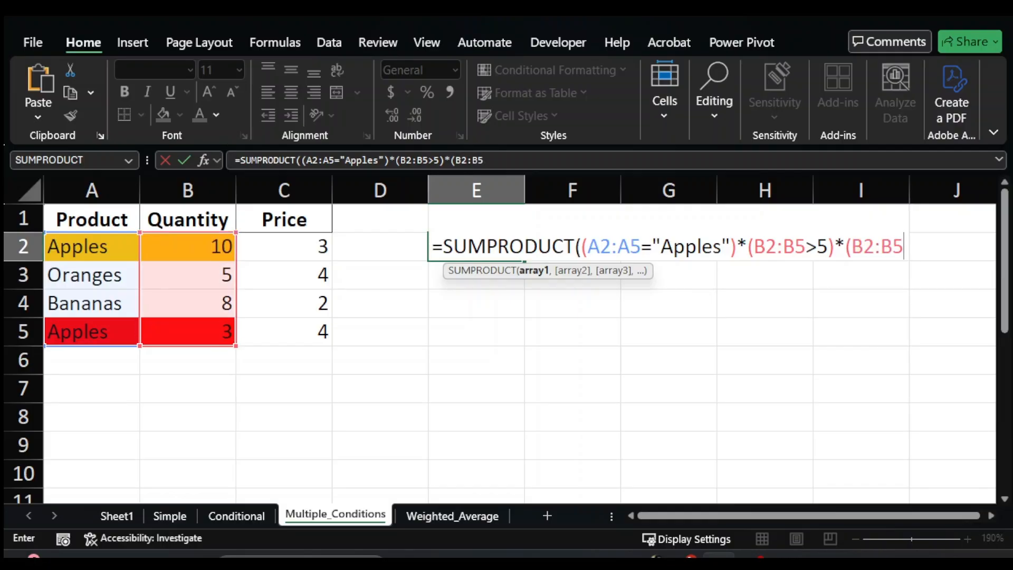
text()*()
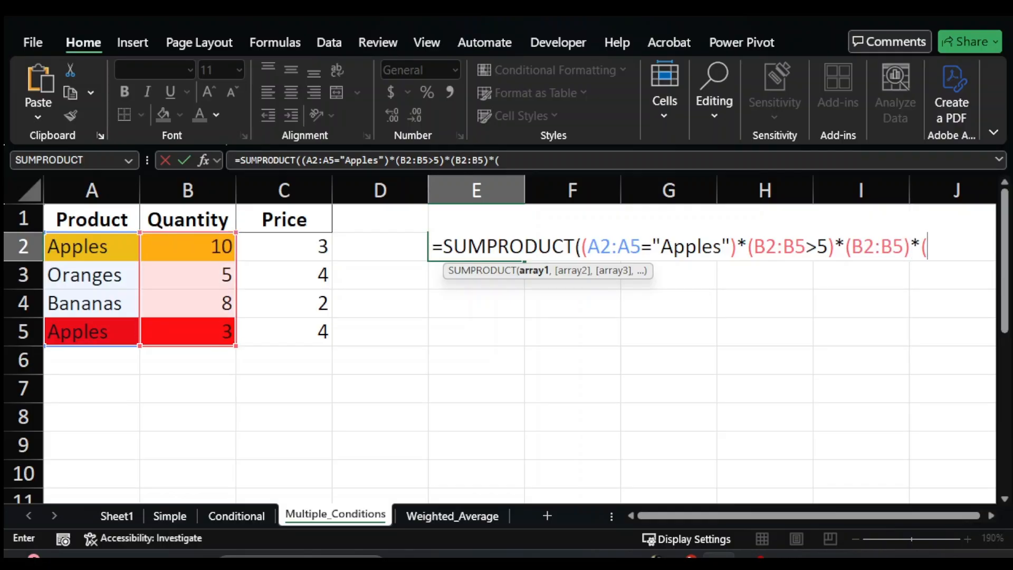
text(C2:C5)
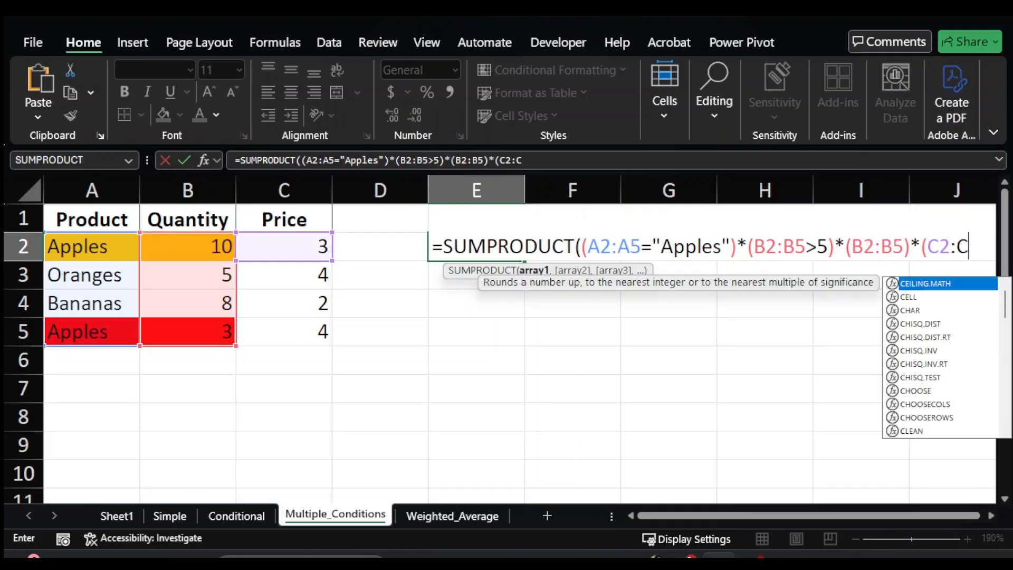
text()))
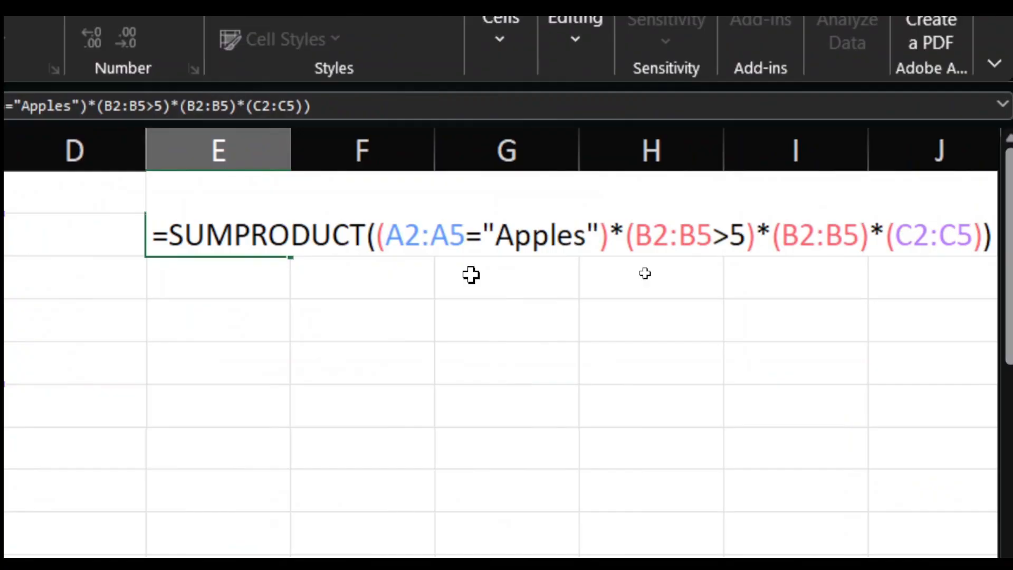
- Highlight the B2:B5>5 condition and the multiplication operator joining both criteria in E2's formula, and commit the formula
drag(618, 234, 745, 243)
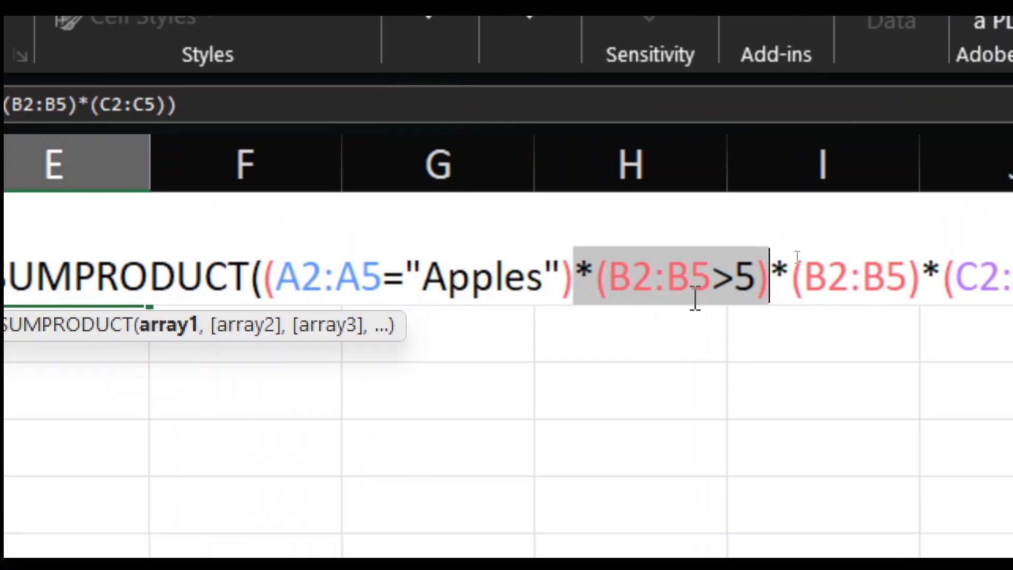
click(588, 273)
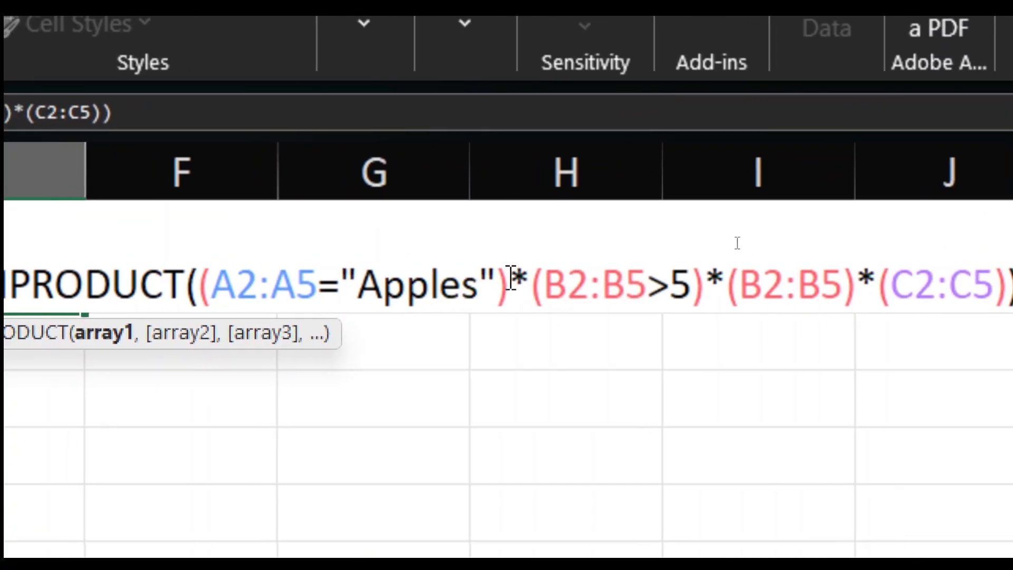
double_click(523, 278)
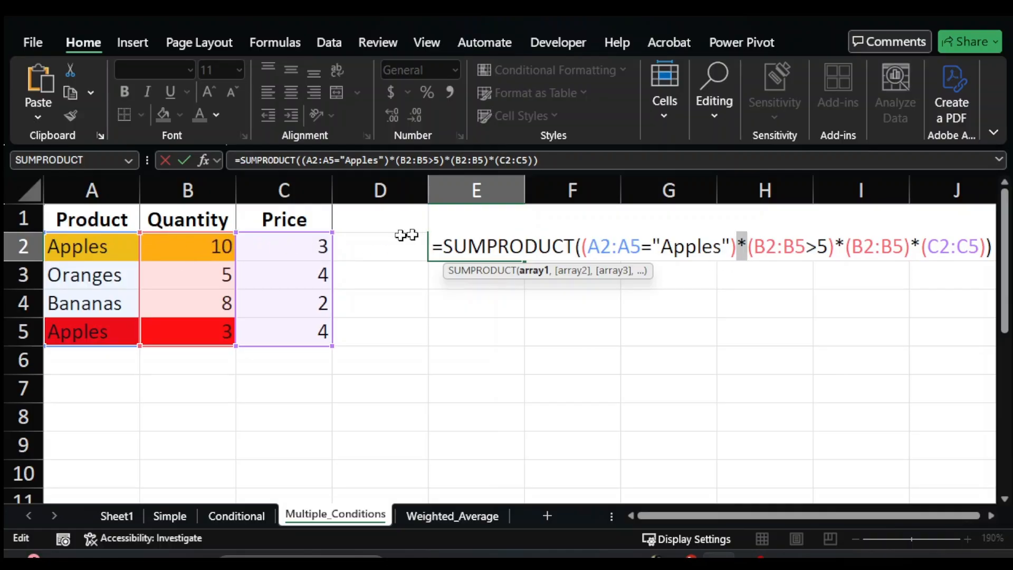
click(183, 160)
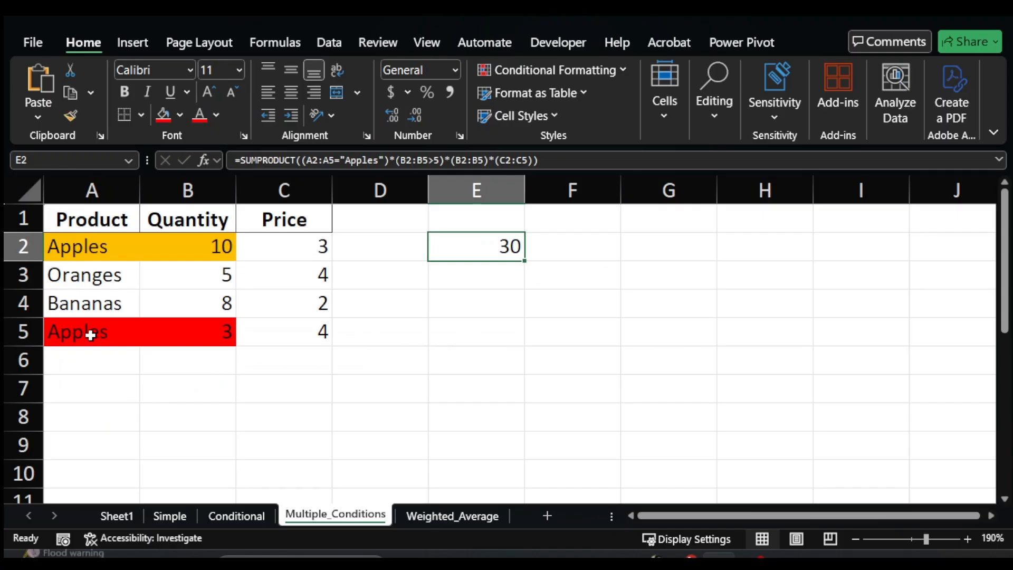
- Examine the second Apples entry in A5:B5 against the multiple-condition result in cell E2
drag(90, 332, 159, 337)
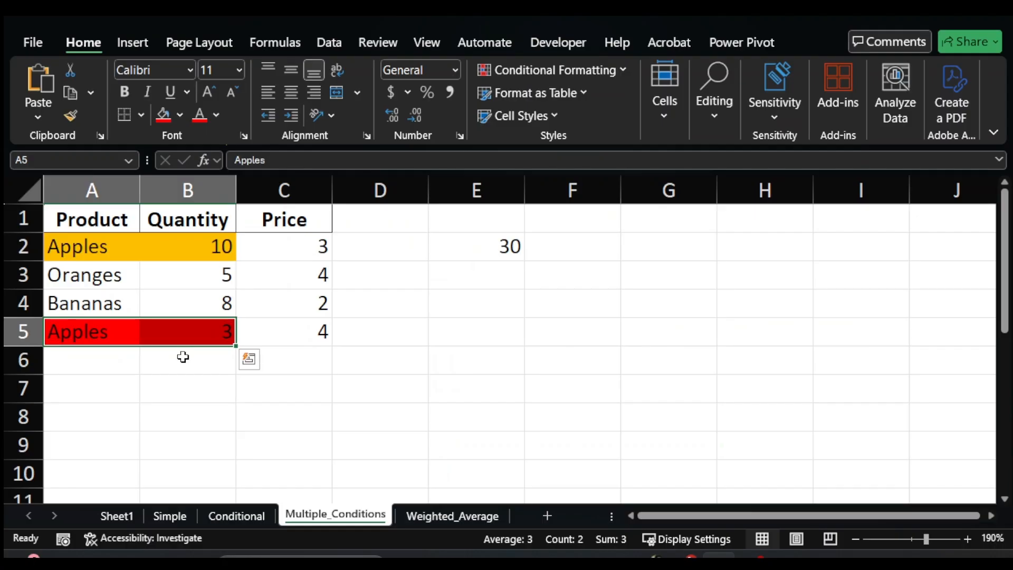
click(504, 273)
click(500, 249)
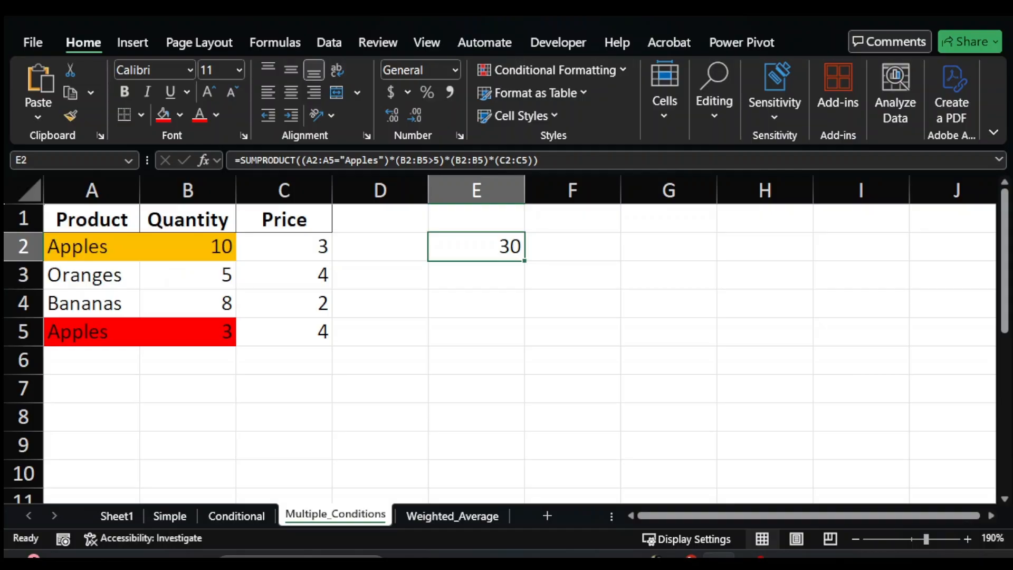
- Switch to the Weighted_Average sheet and highlight its student, score and weight data column by column
key(ctrl+Page_Down)
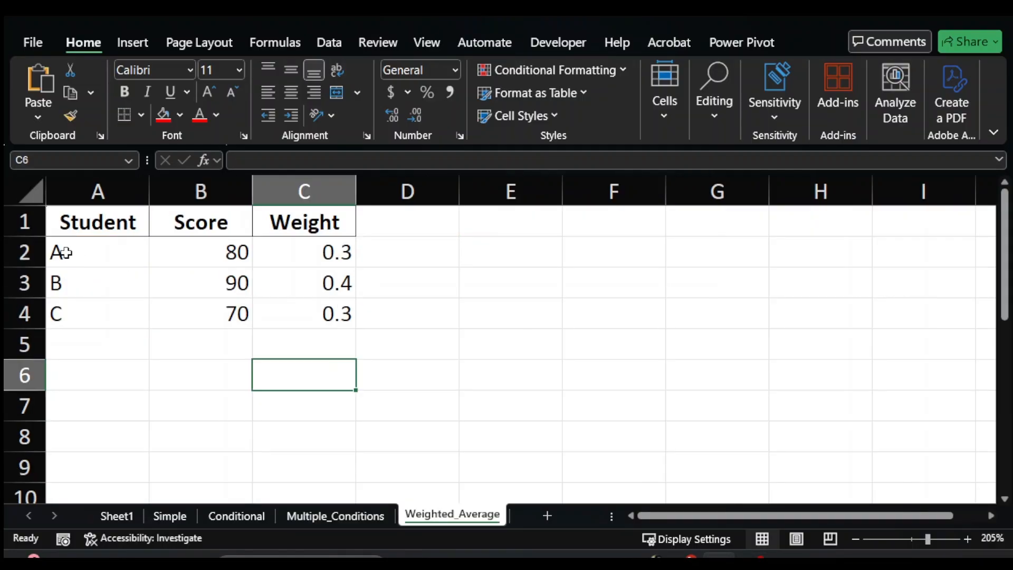
drag(86, 221, 306, 306)
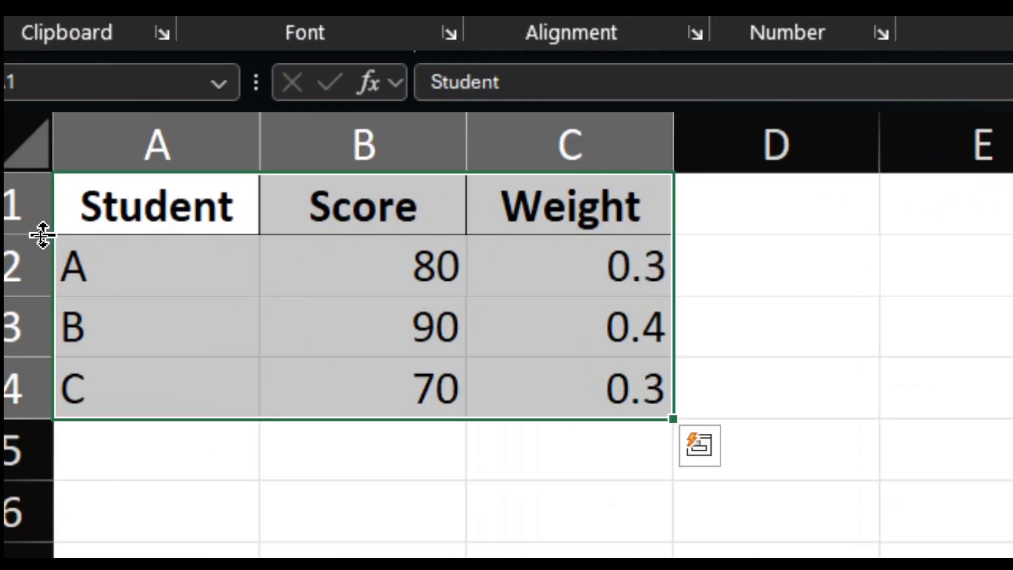
drag(97, 215, 158, 406)
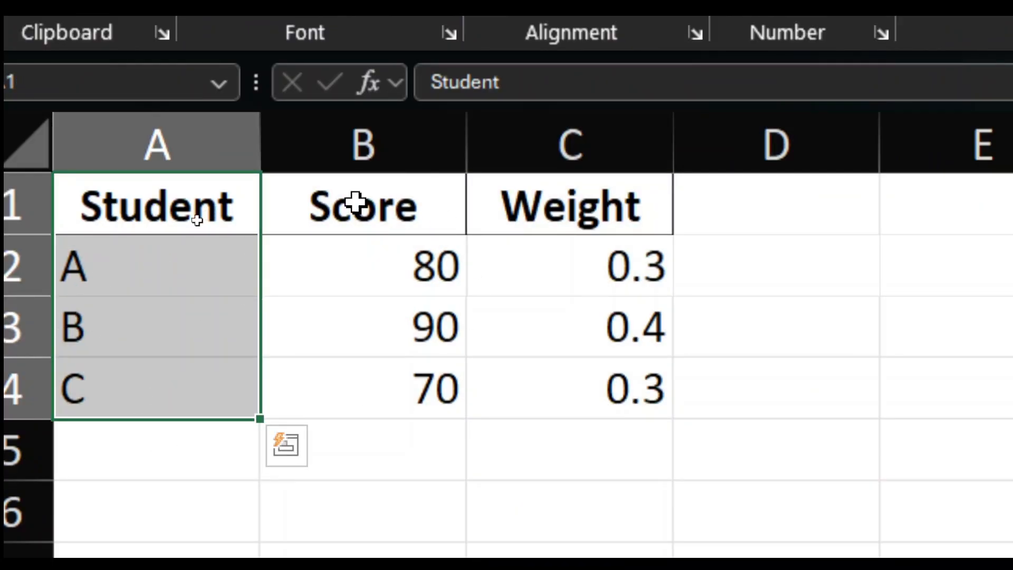
drag(405, 262, 409, 389)
drag(634, 256, 622, 398)
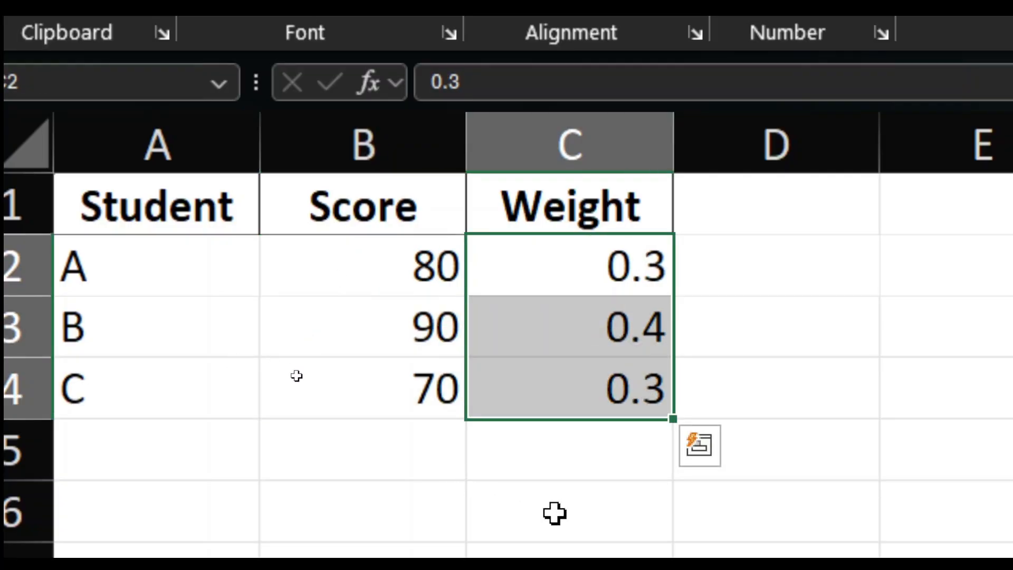
- Enter =SUMPRODUCT(B2:B4,C2:C4) in cell C6 to calculate the weighted average score, and select the weights in C2:C4
click(607, 512)
text(=SUMPR)
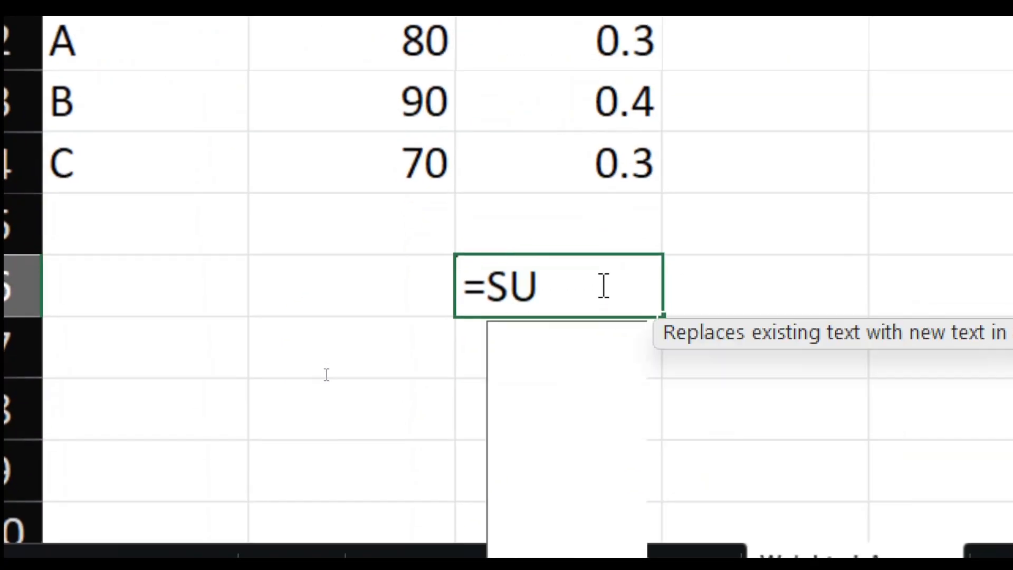
key(Tab)
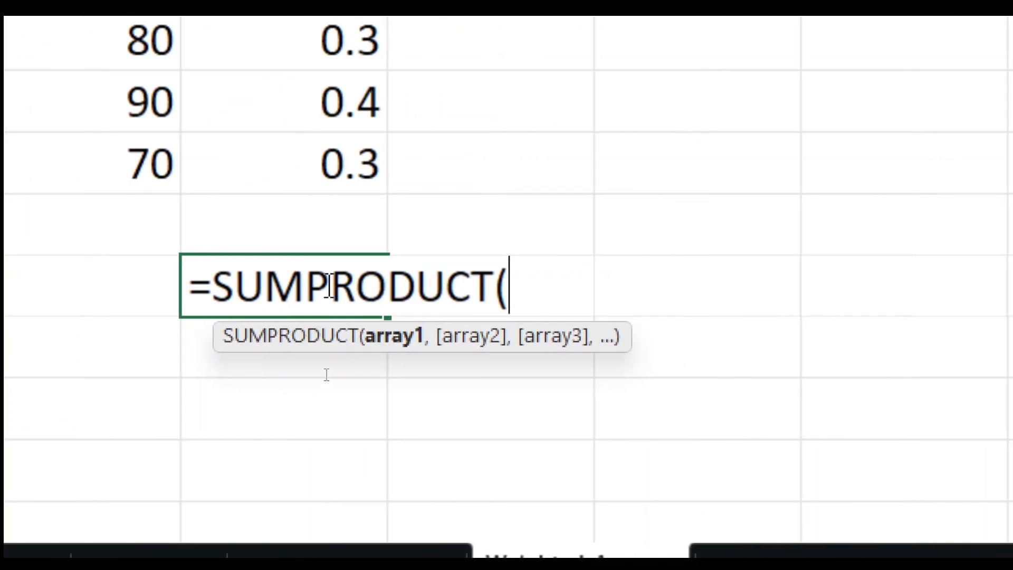
text(b2)
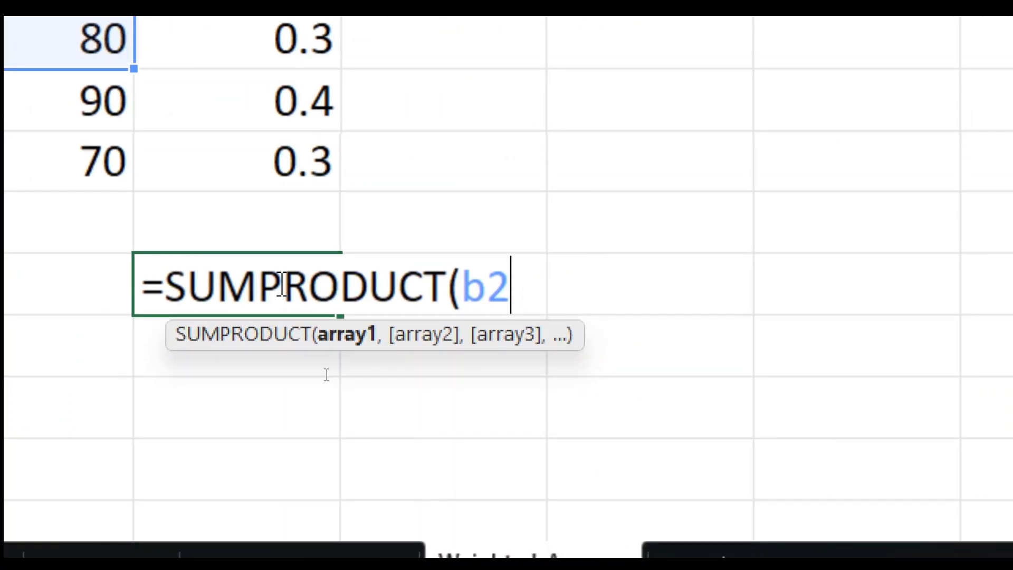
key(BackSpace)
key(BackSpace)
text(B)
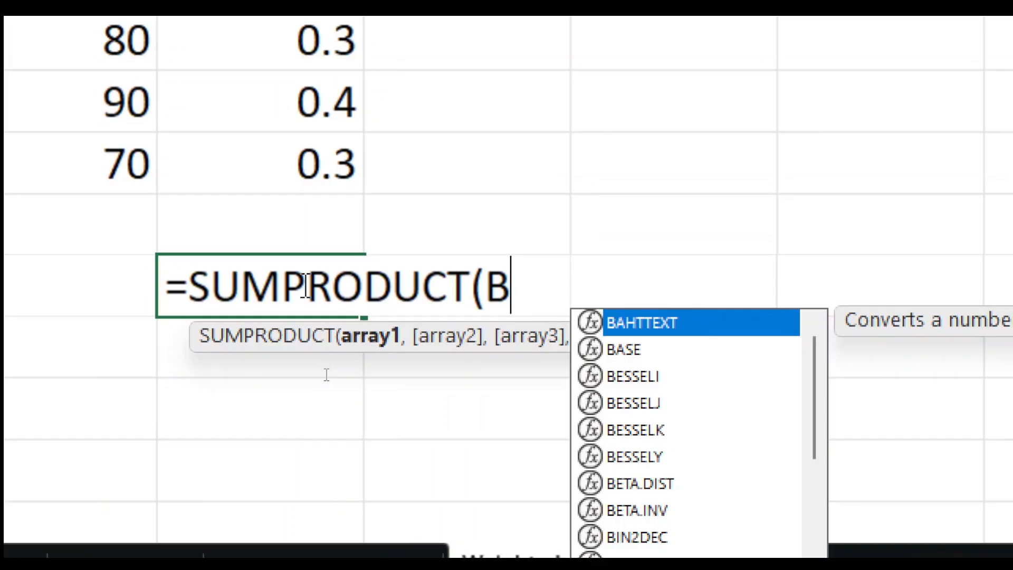
text(2:B4)
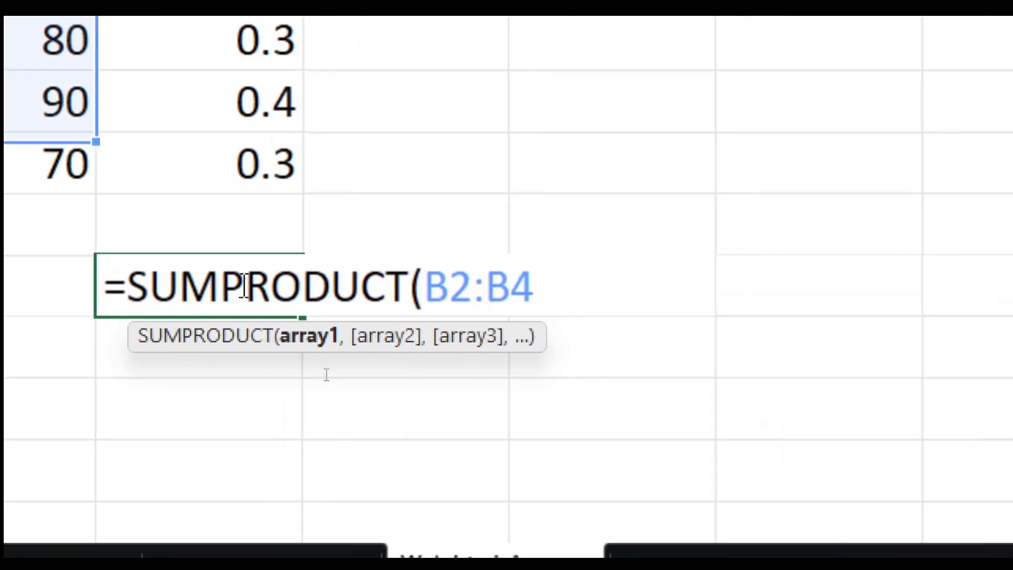
text(,C2:C)
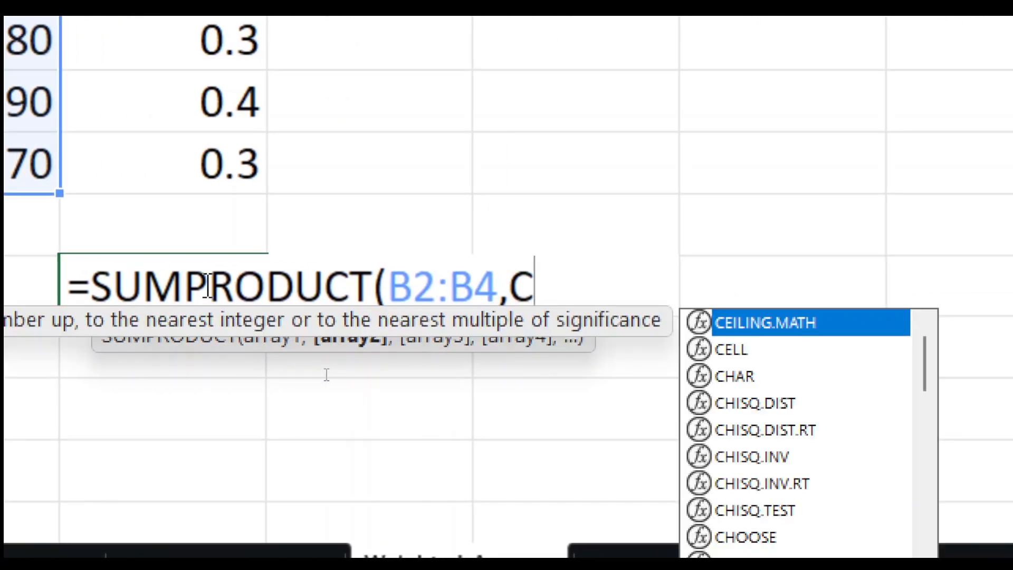
text(4)
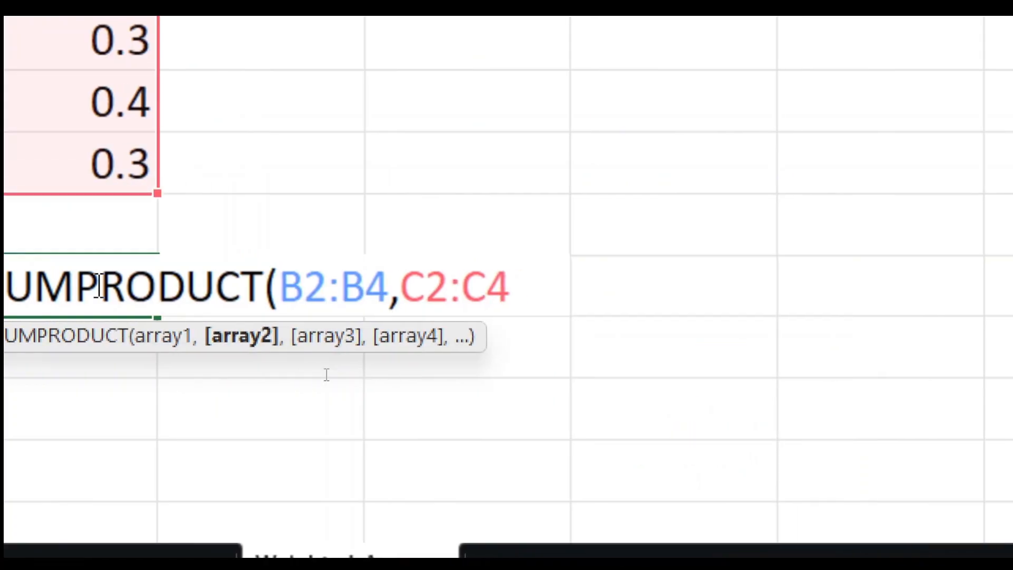
text())
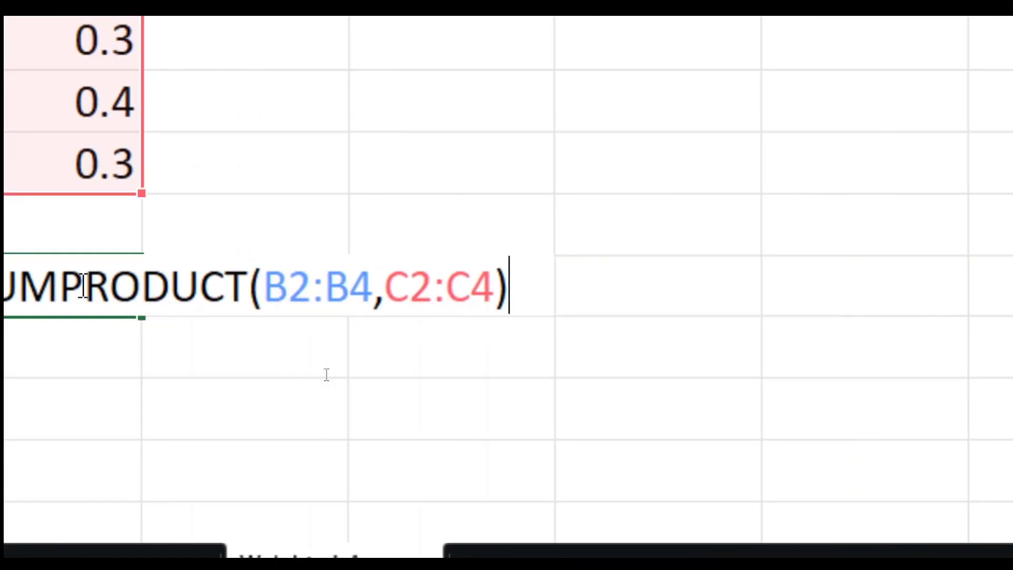
key(Return)
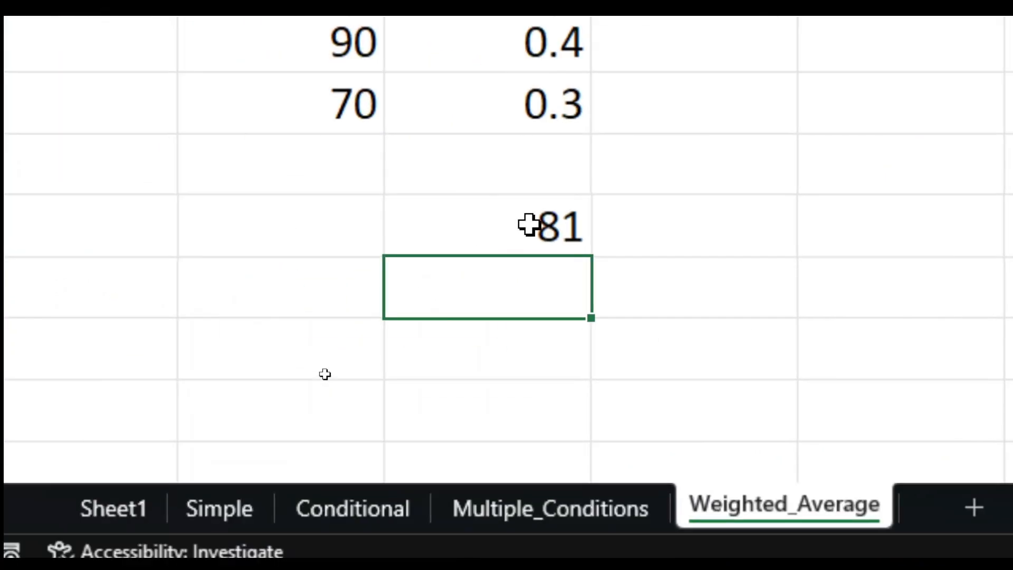
click(79, 283)
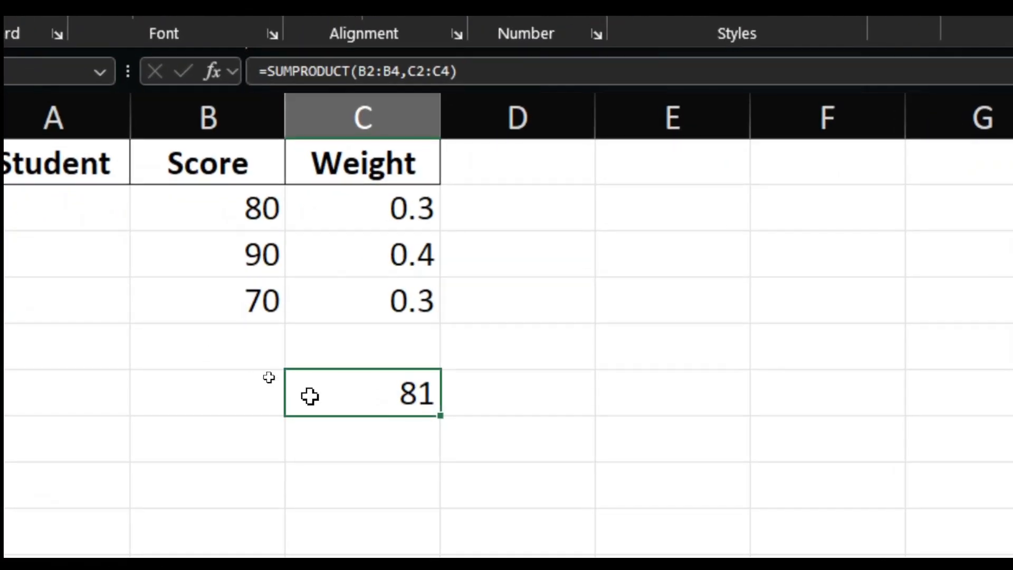
drag(412, 203, 400, 314)
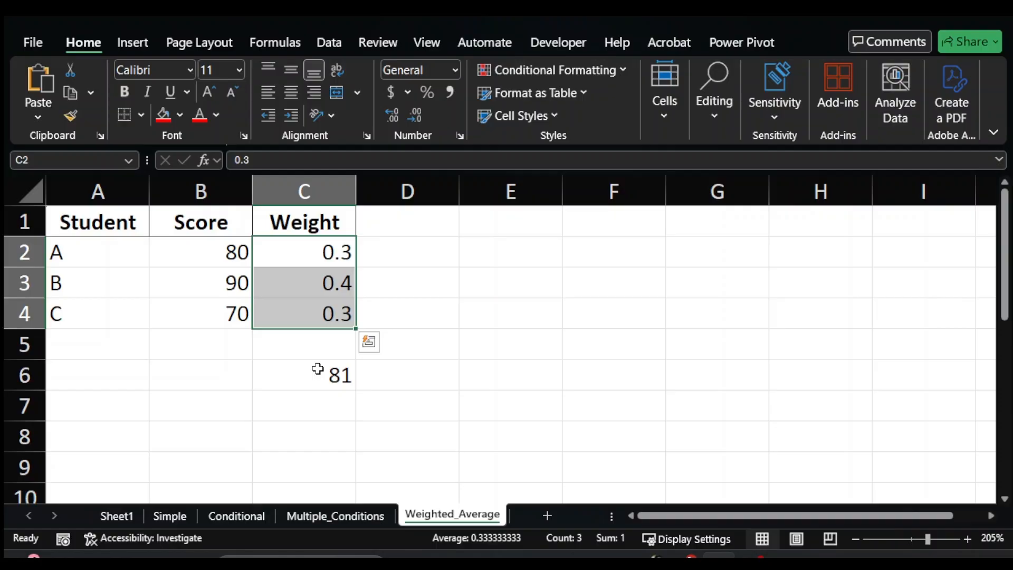
- Examine the score and weight ranges referenced by the weighted average formula in cell C6
click(267, 375)
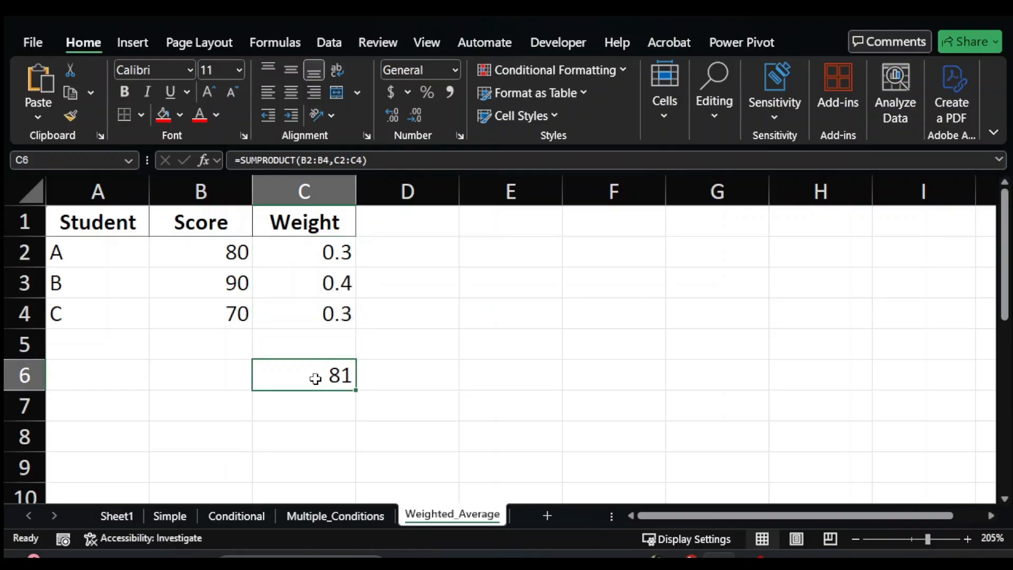
key(F2)
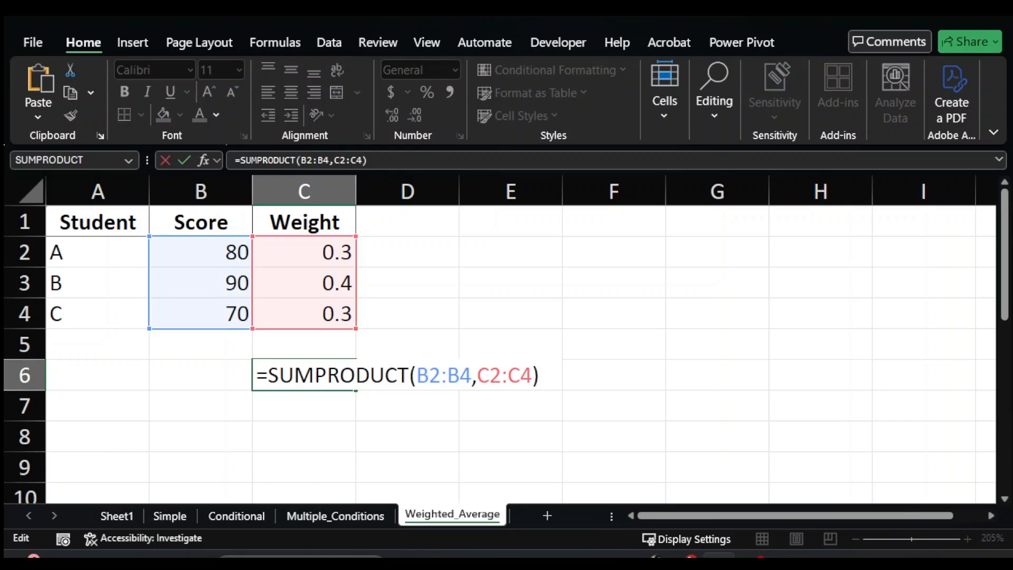
key(Escape)
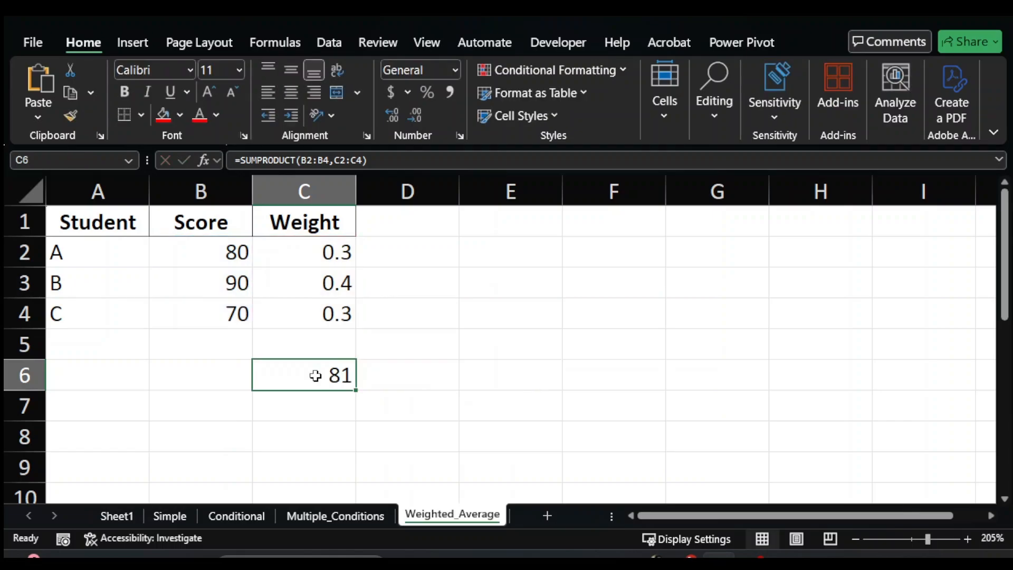
key(F2)
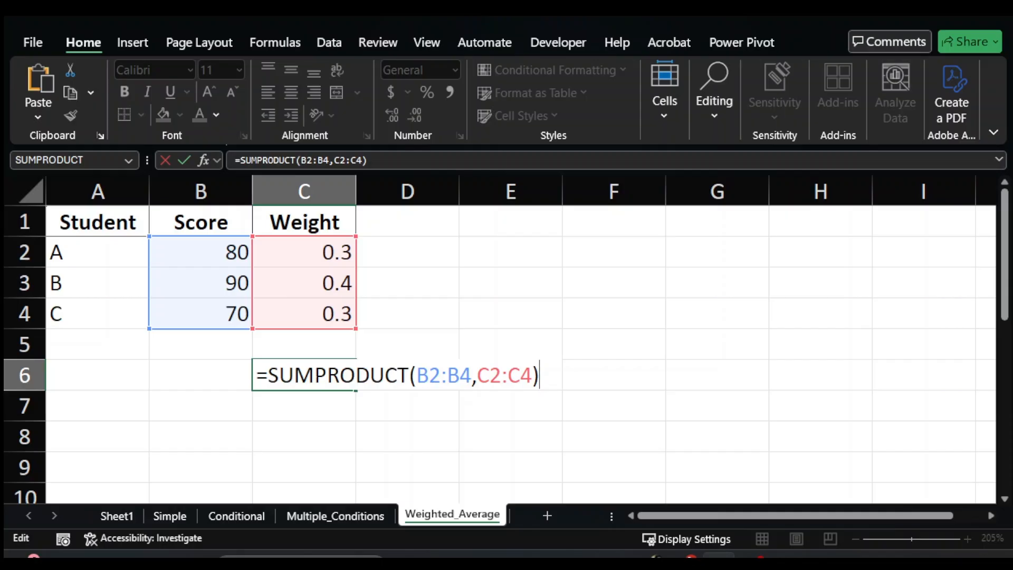
key(Escape)
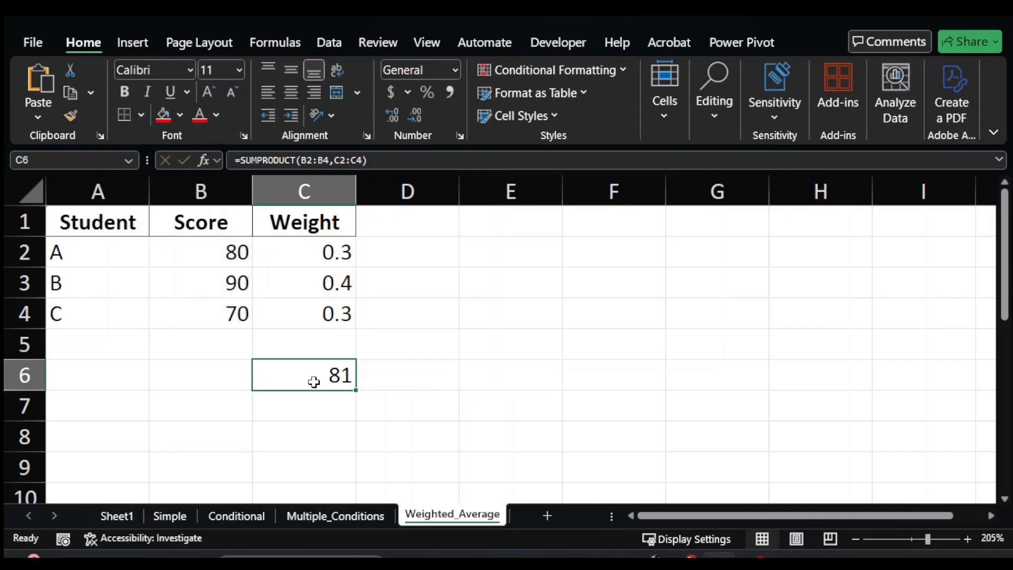
- Highlight the B2:B4 argument in C6's formula and try shortening the weight range to C2:C3
key(F2)
drag(417, 376, 471, 376)
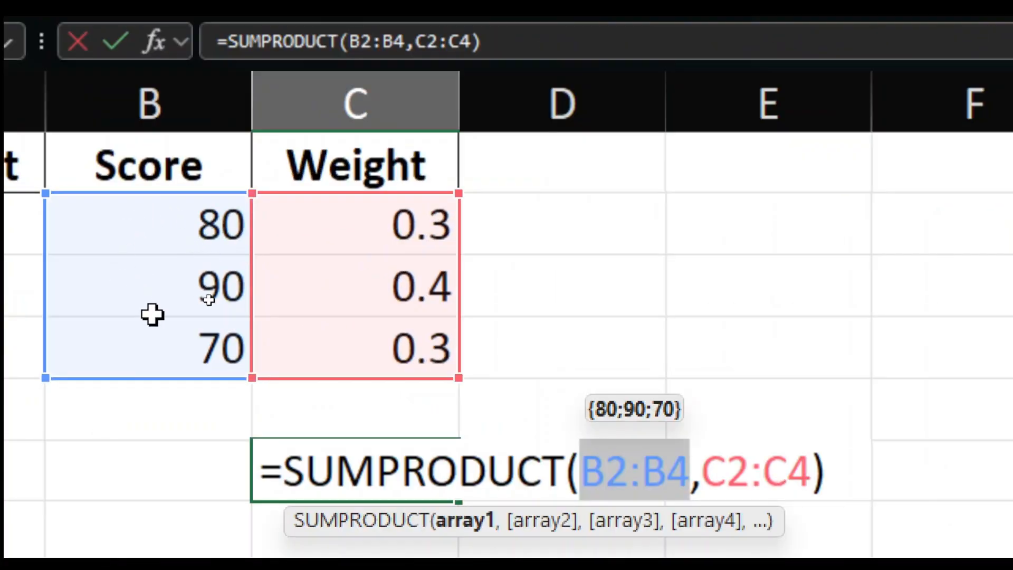
drag(462, 379, 429, 319)
key(Return)
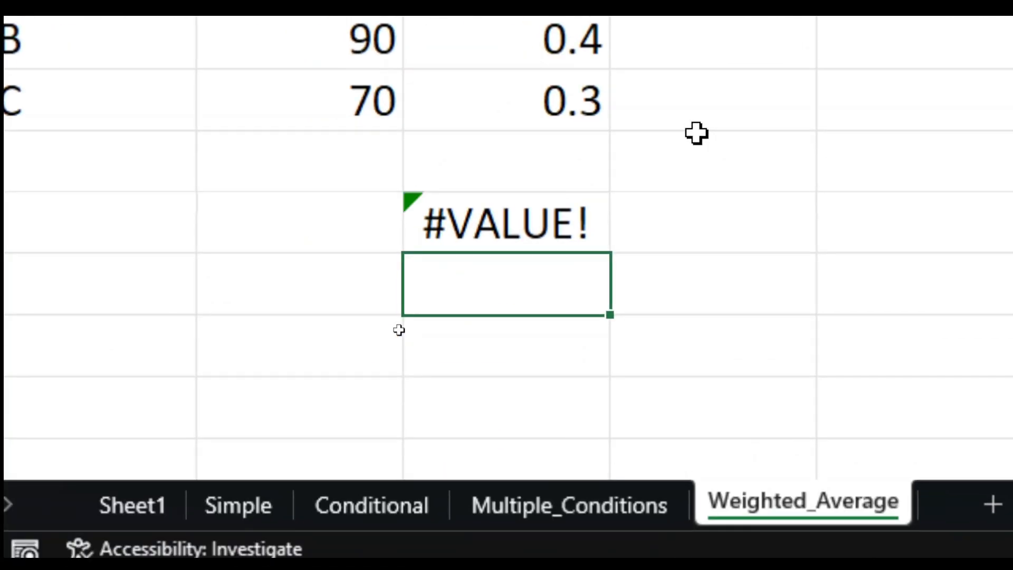
- Restore the weight range in C6's SUMPRODUCT formula to C2:C4
click(346, 467)
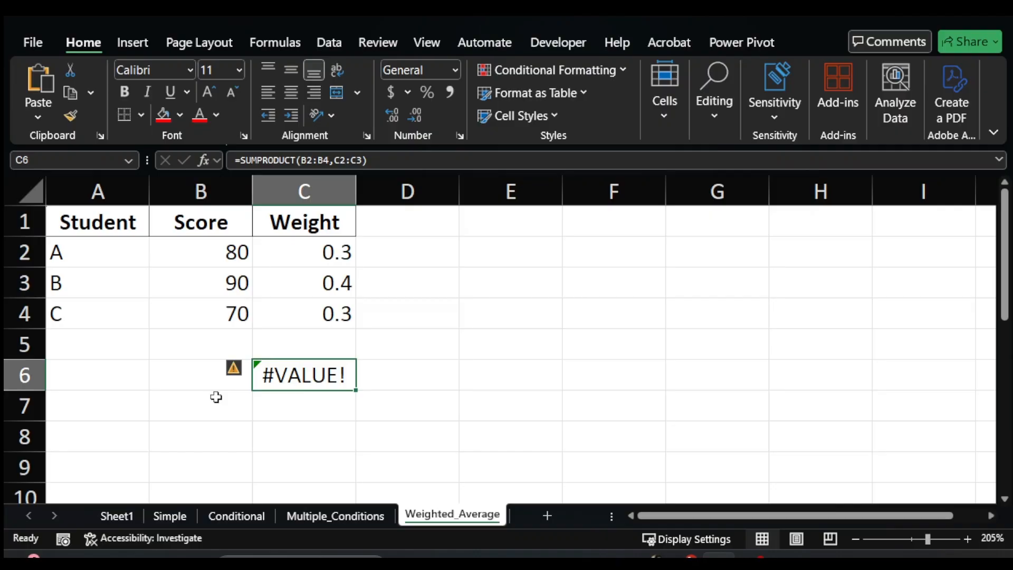
key(F2)
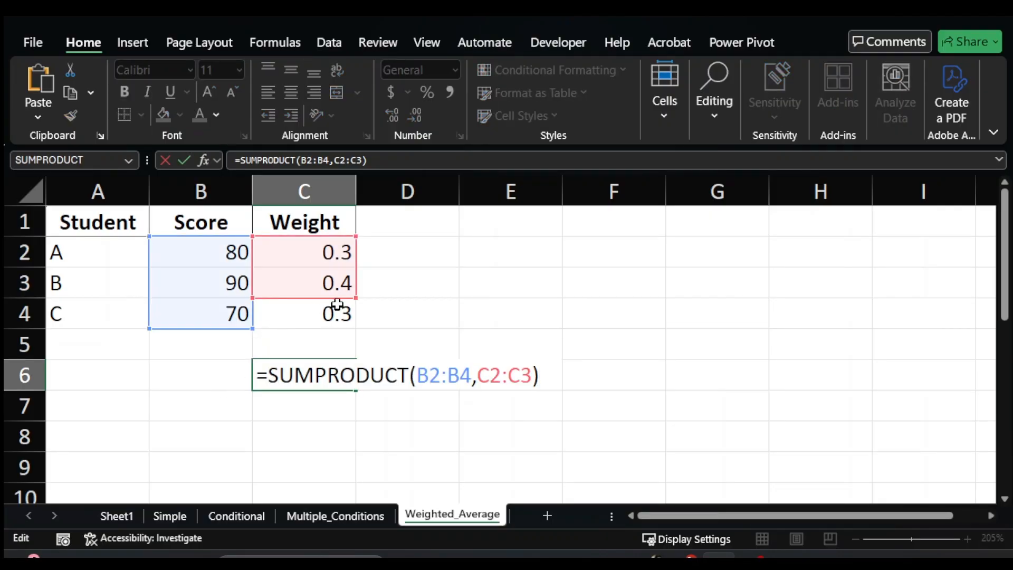
drag(355, 299, 362, 335)
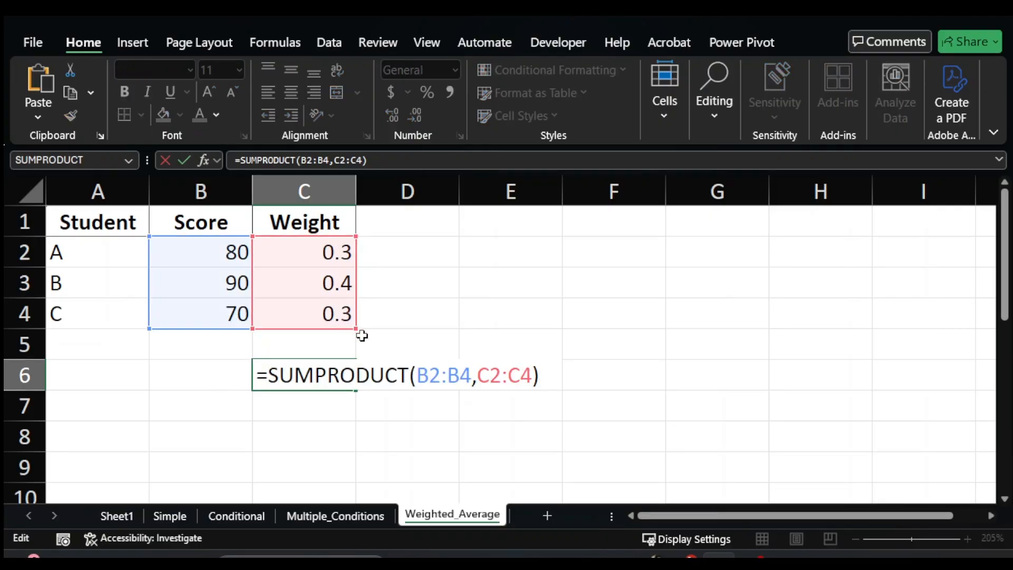
key(Return)
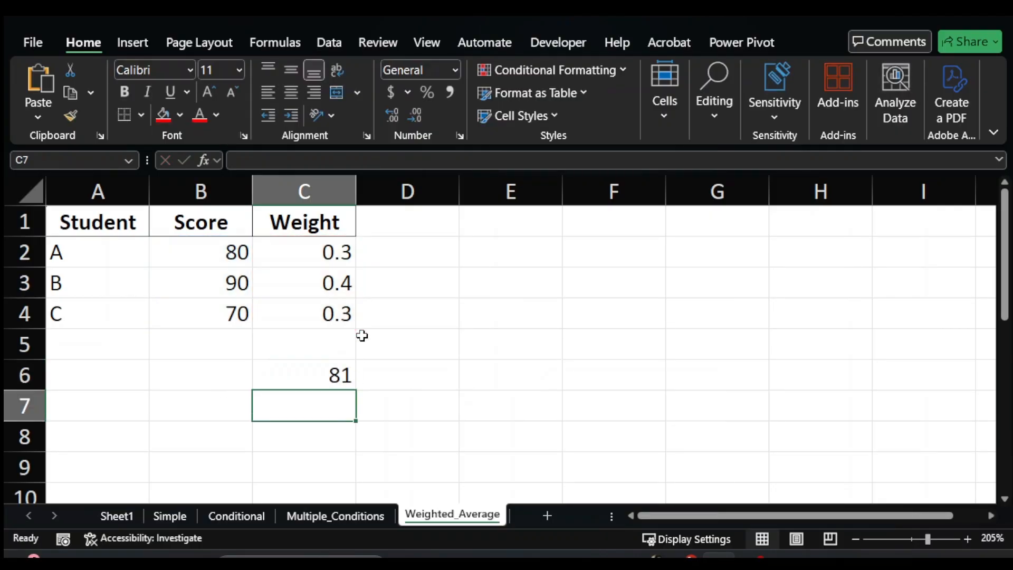
- Re-enter the formula =SUMPRODUCT(B2:B4,C2:C4) in cell C6 as an array formula
click(331, 374)
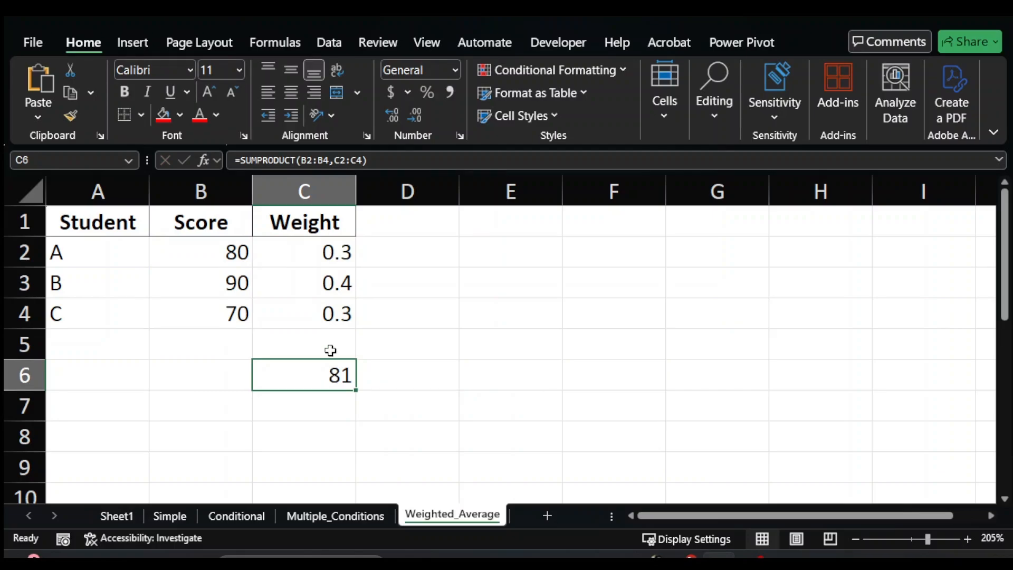
key(F2)
key(Escape)
key(F2)
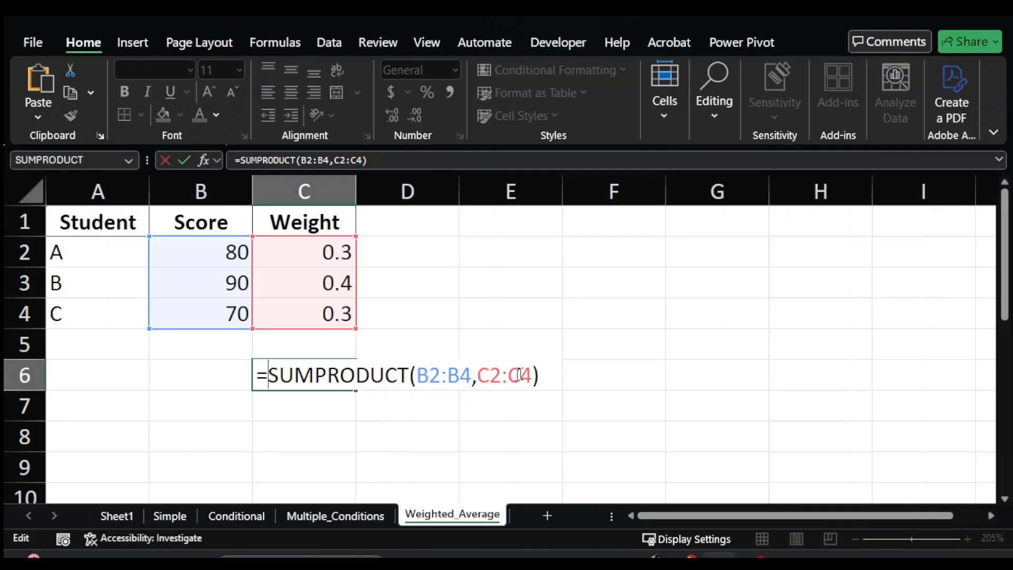
click(390, 163)
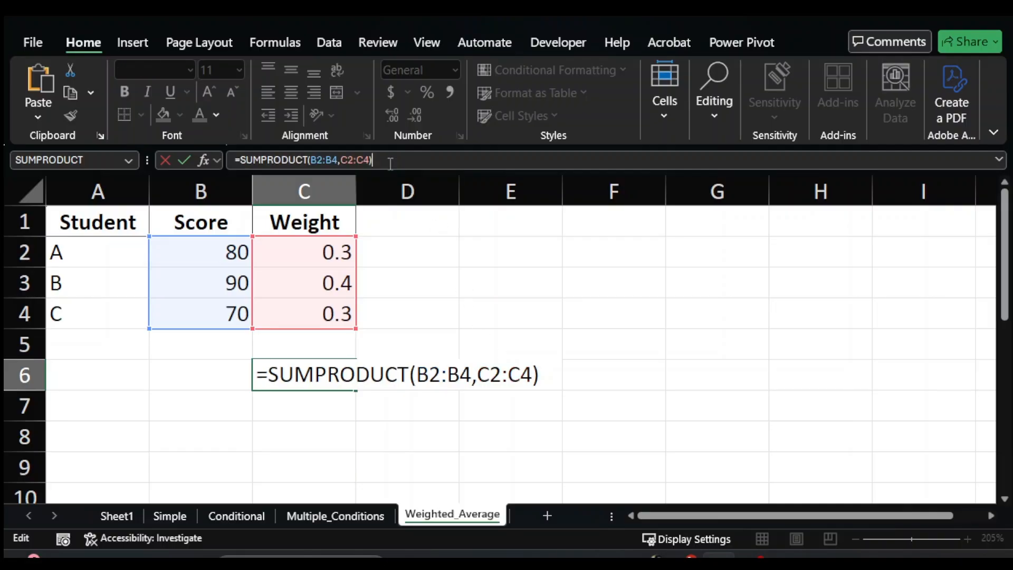
key(ctrl+shift+Return)
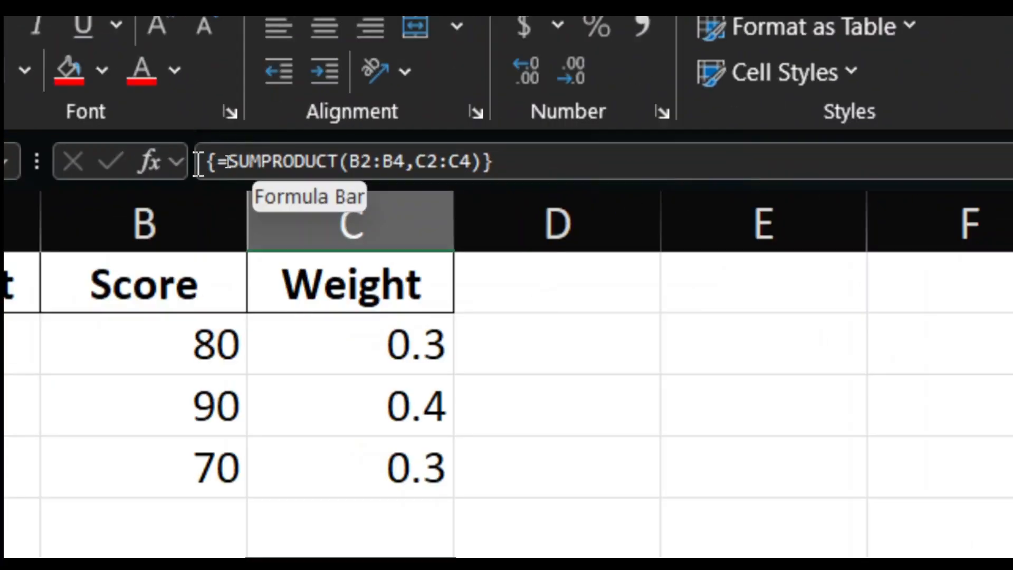
- Highlight the array-entered SUMPRODUCT formula of C6 to examine it, and leave editing without changes
drag(228, 161, 337, 162)
drag(416, 163, 516, 162)
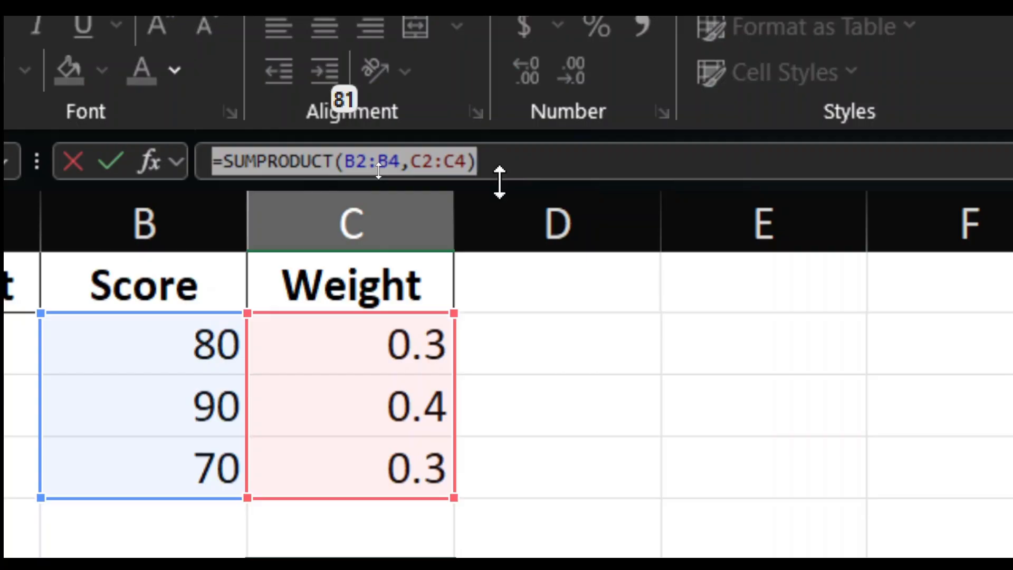
key(Escape)
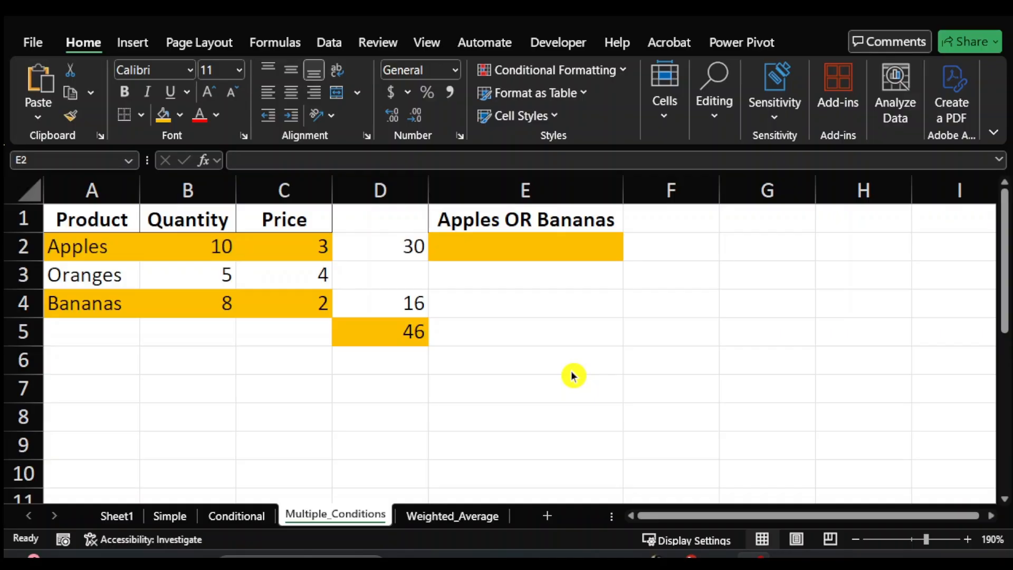
- Start a SUMIFS formula in E7 on the Multiple_Conditions sheet, step through its argument prompts, and cancel the entry
click(513, 378)
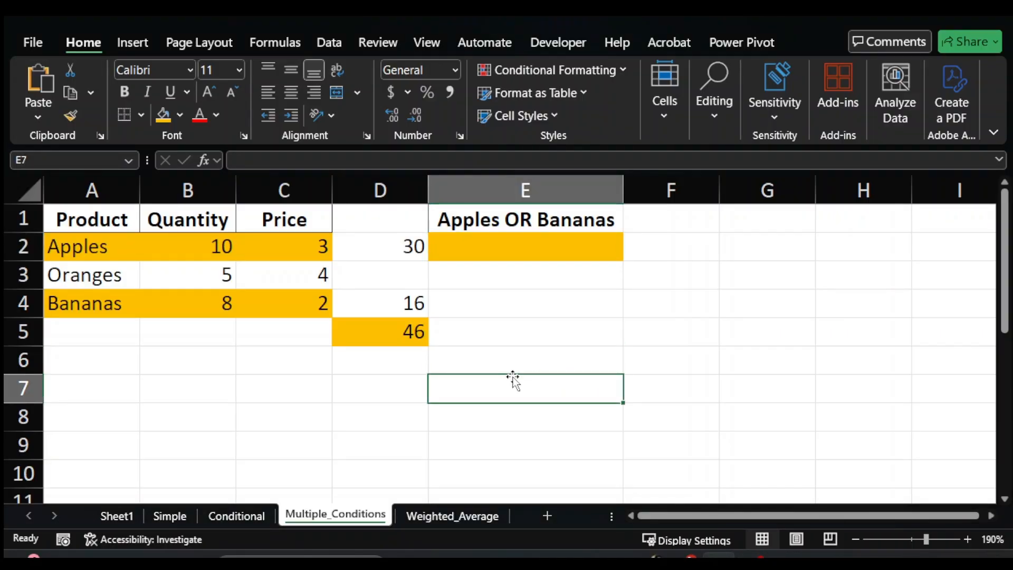
text(=sumifs)
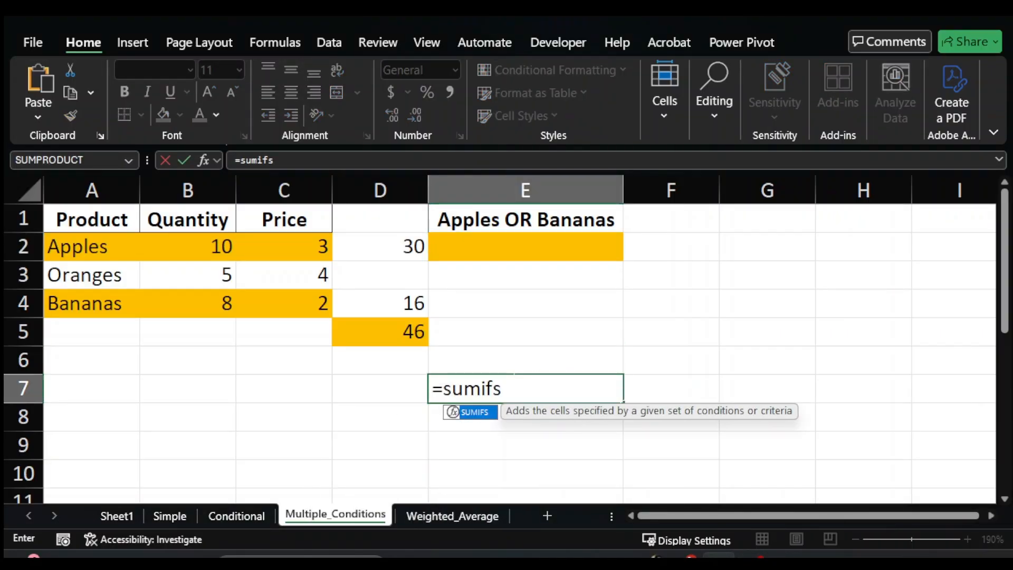
key(Tab)
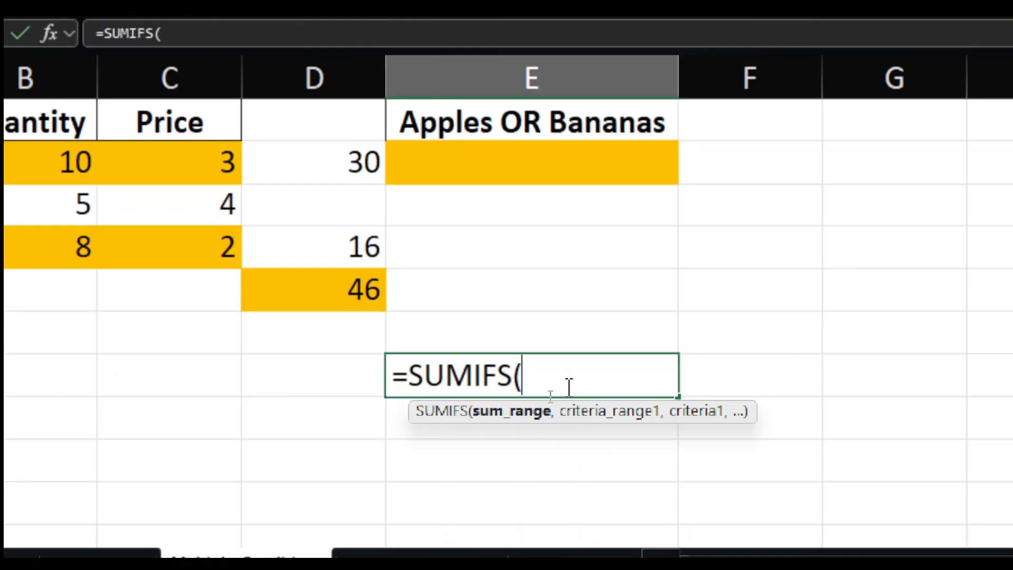
text(,)
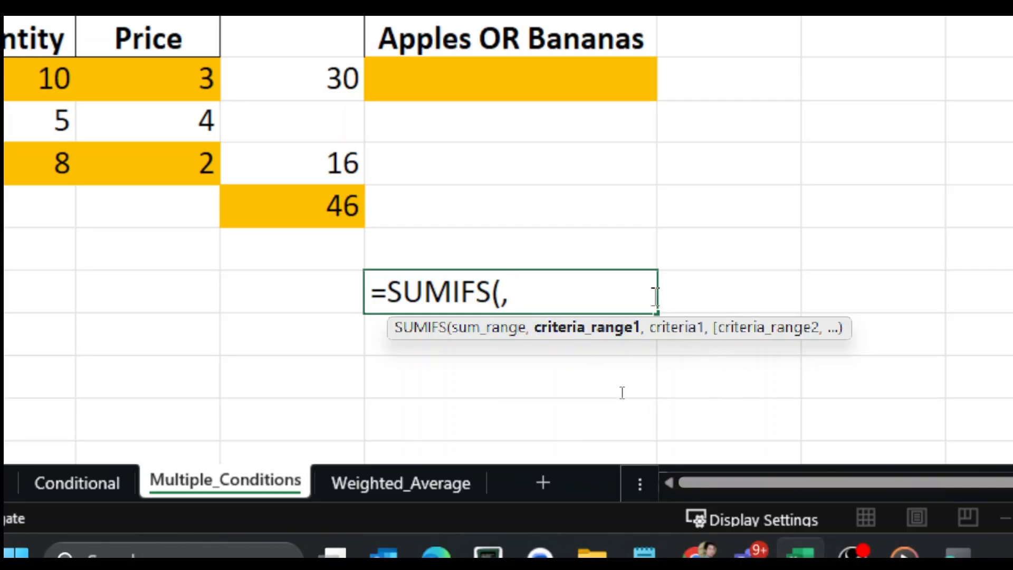
text(,)
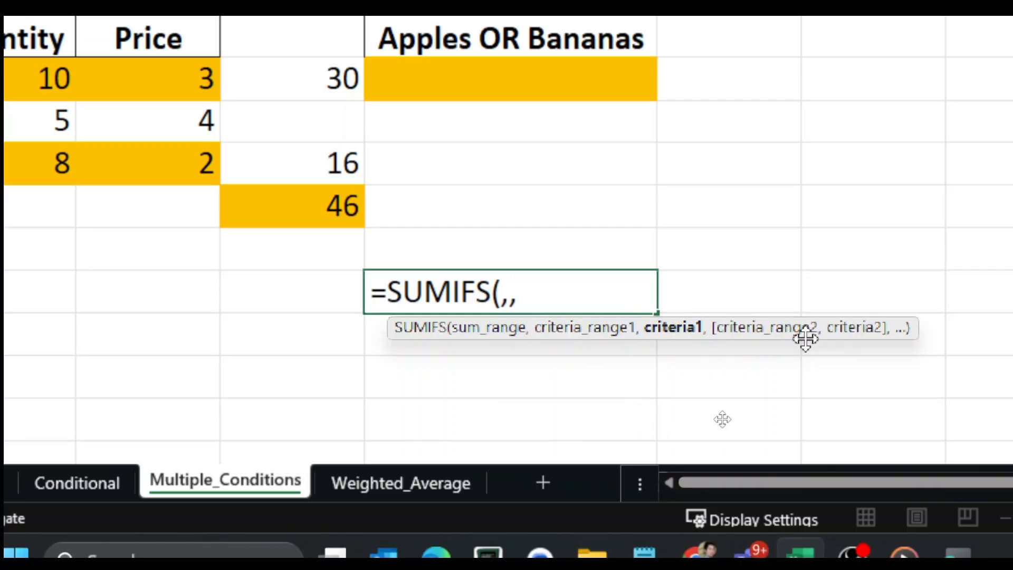
text(,)
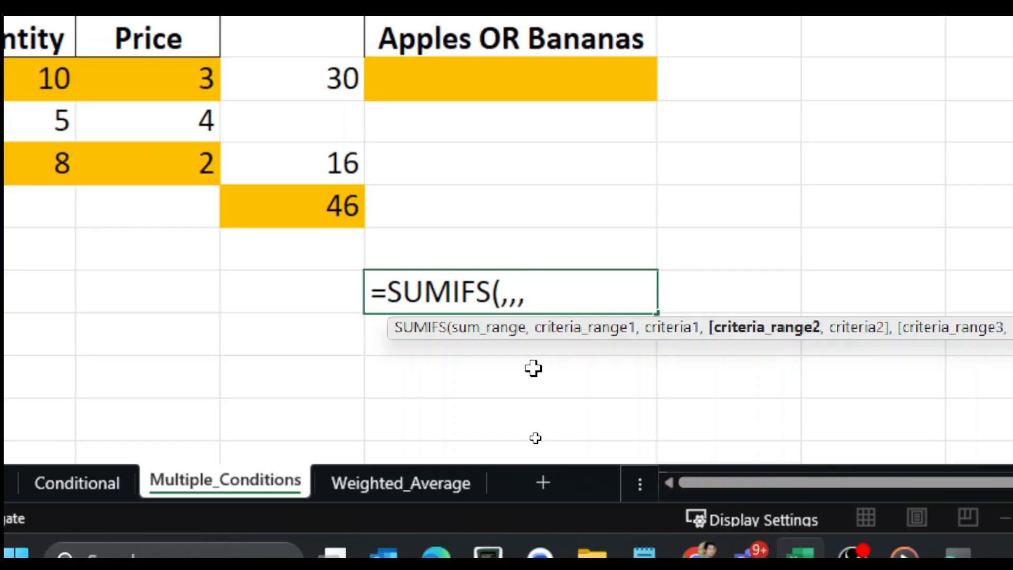
key(Escape)
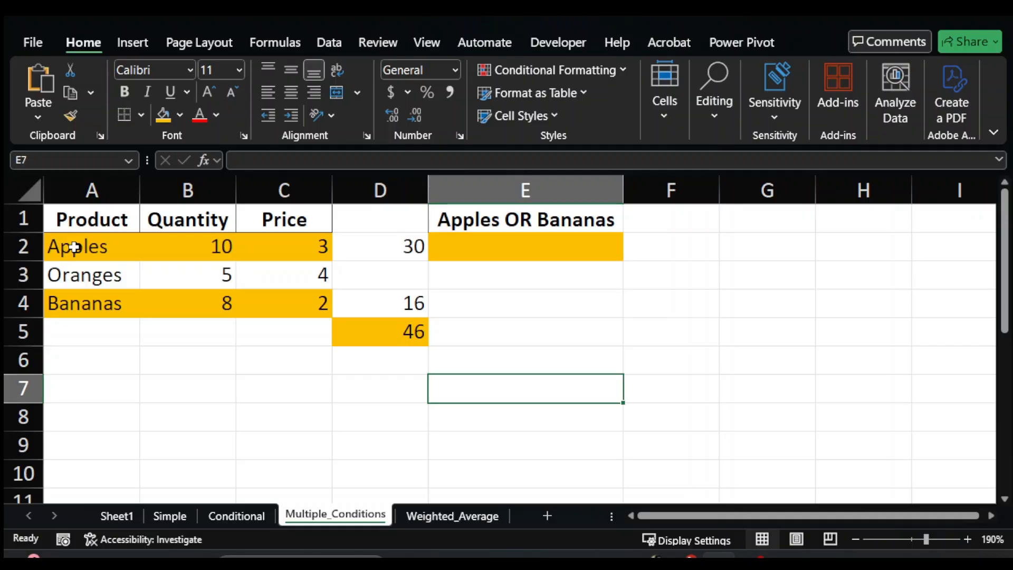
- Highlight the Apples OR Bananas header, the Apples and Bananas rows, and their revenue values in column D
click(529, 219)
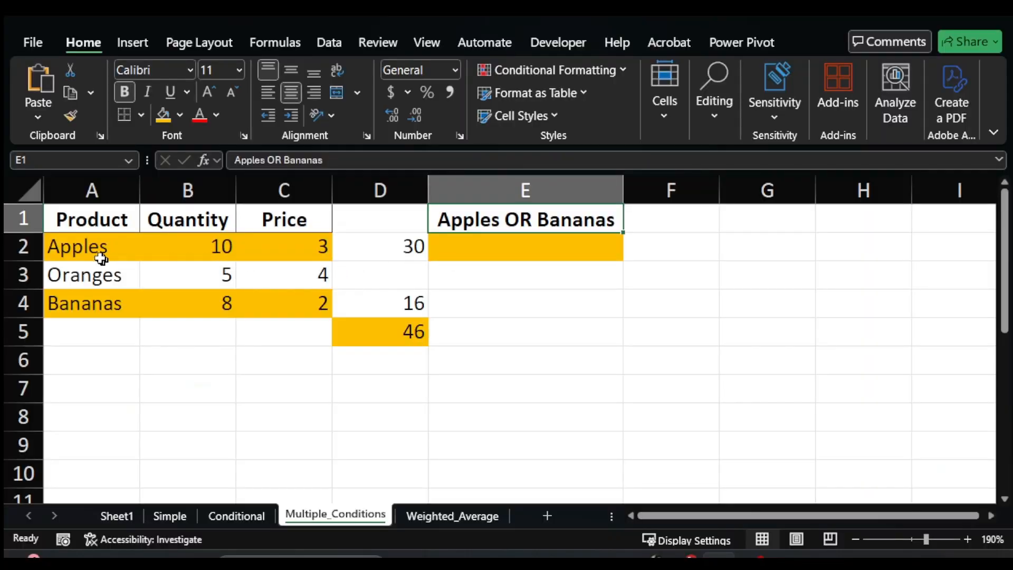
drag(87, 247, 260, 238)
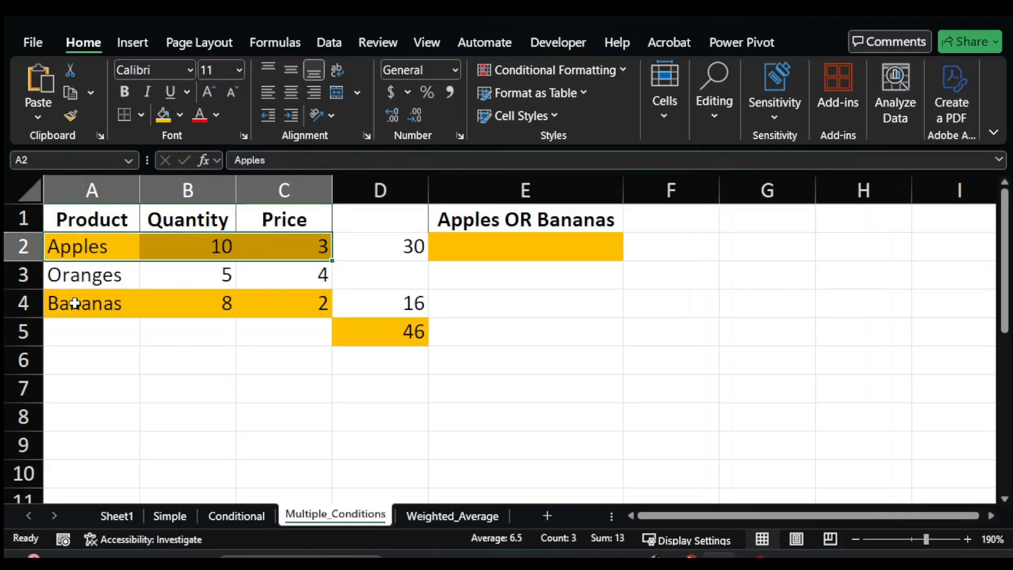
drag(79, 305, 263, 305)
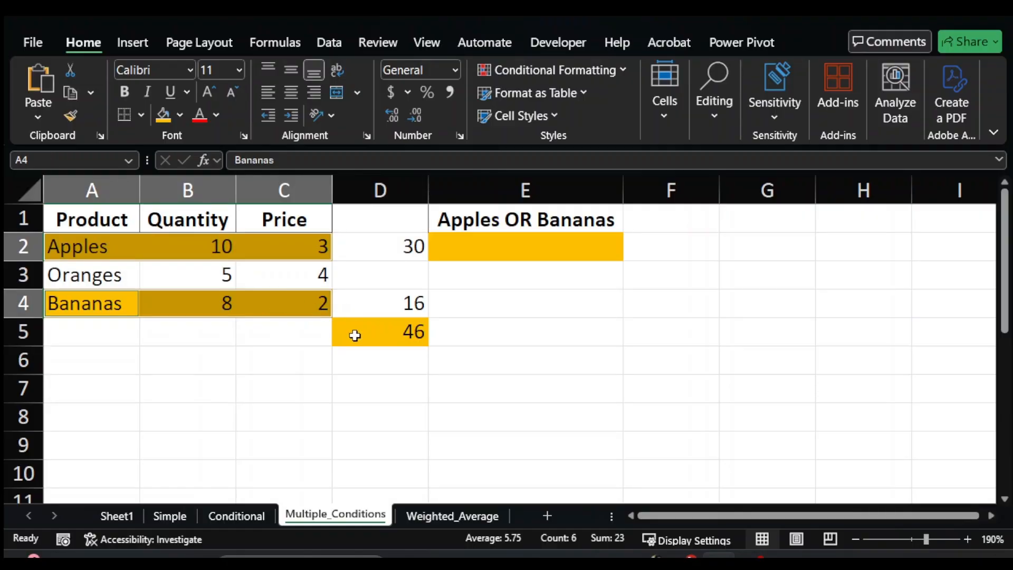
click(356, 335)
drag(384, 249, 390, 300)
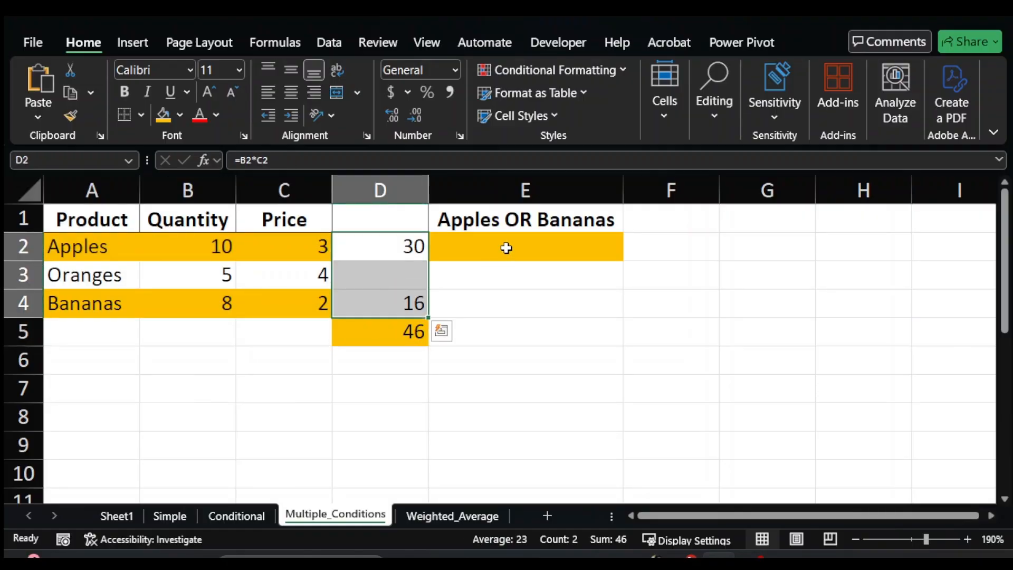
- Write =SUMPRODUCT(((A2:A4="Apples")+(A2:A4="Bananas"))*(B2:B4)*(C2:C4)) in cell E2 for the Apples OR Bananas revenue
click(507, 248)
text(=su)
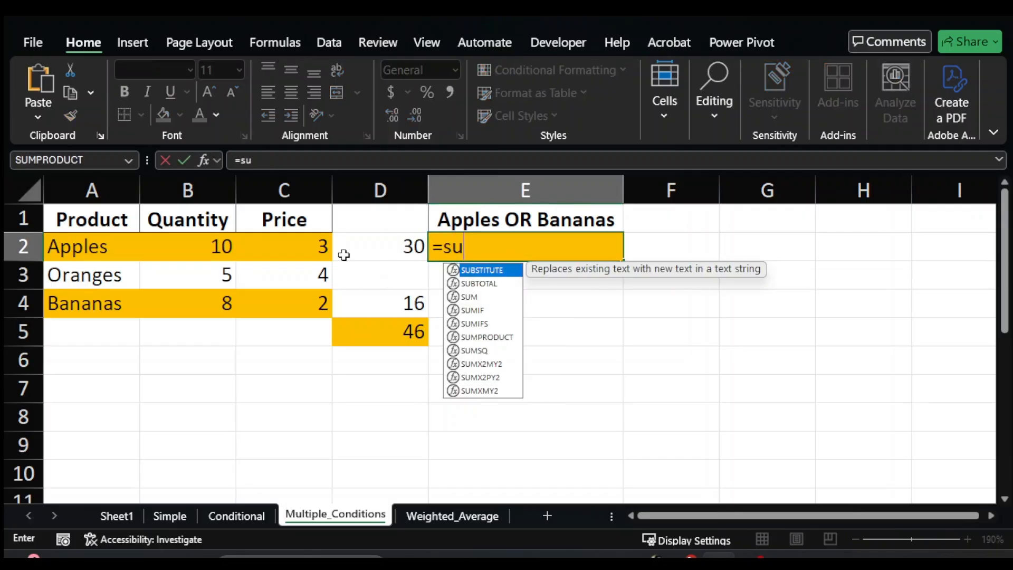
text(mproduc6)
key(BackSpace)
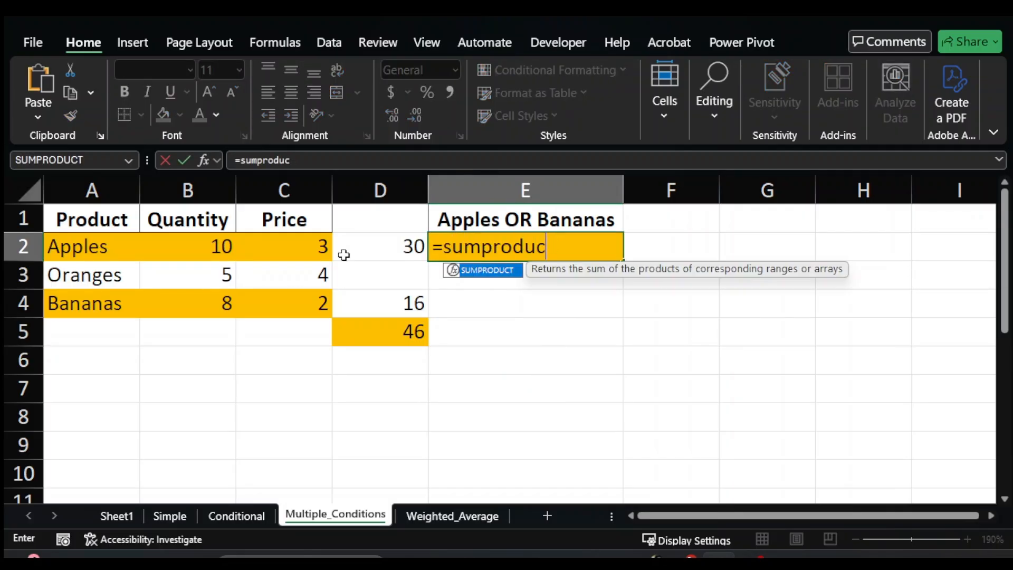
key(Tab)
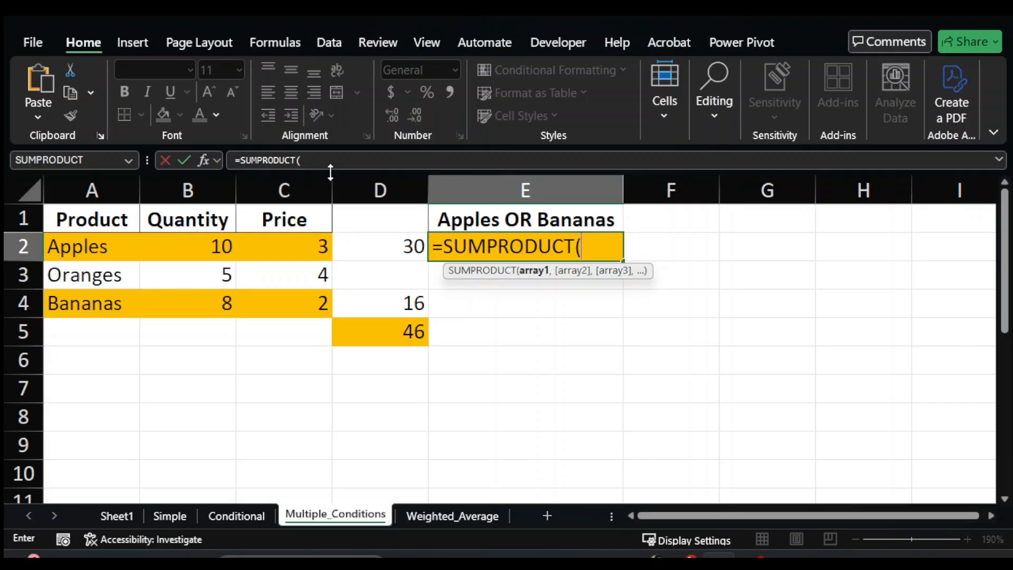
drag(332, 163, 204, 159)
text(=SUMPRODUCT(((A2:A4="Apples")+(A2:A4="Bananas"))*(B2:B4)*(C2:C4)))
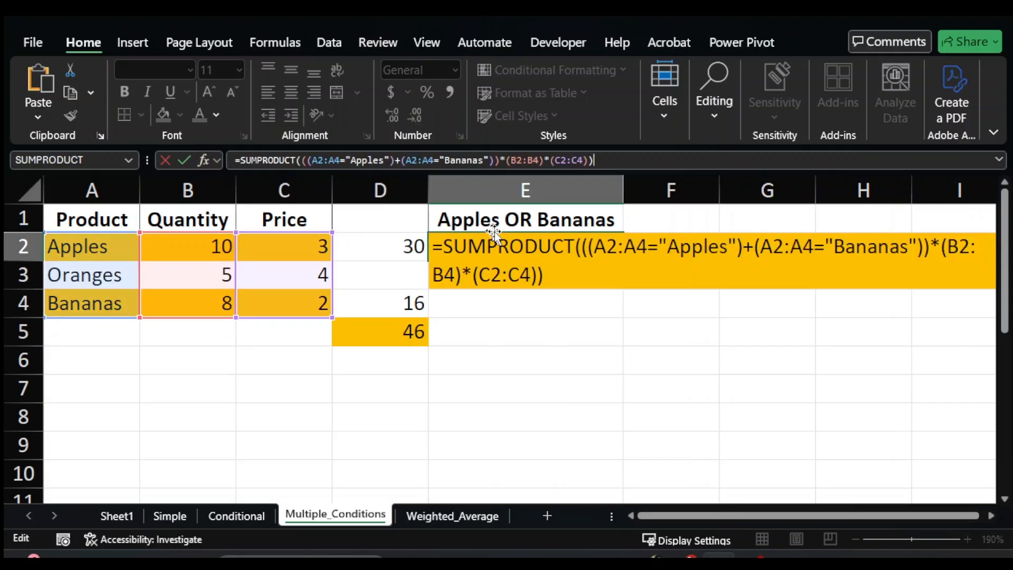
- Highlight the Apples and Bananas conditions, the multiplication and plus operators, and the C2:C4 range within the E2 formula to examine its logic
drag(607, 247, 663, 246)
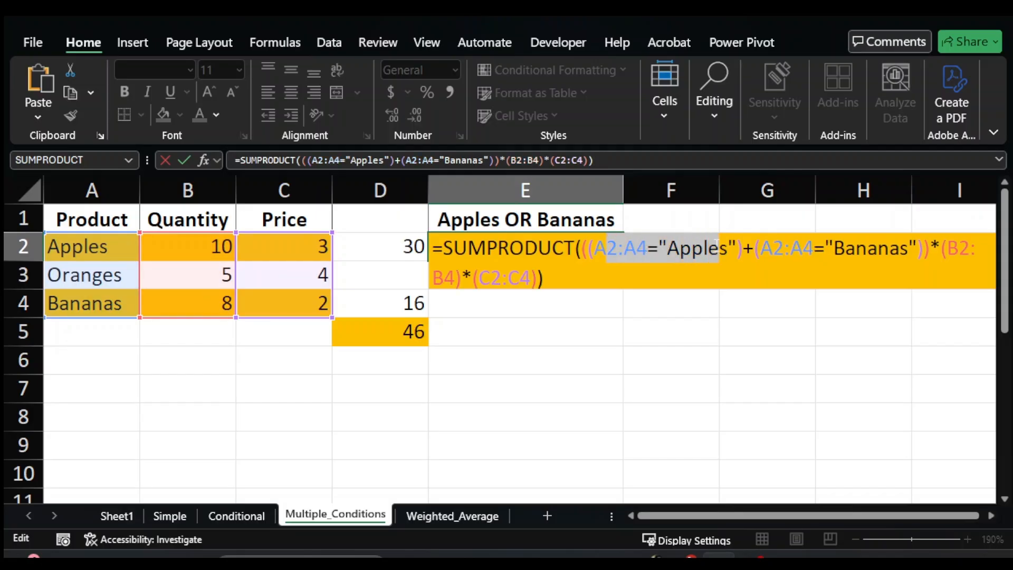
drag(733, 248, 758, 247)
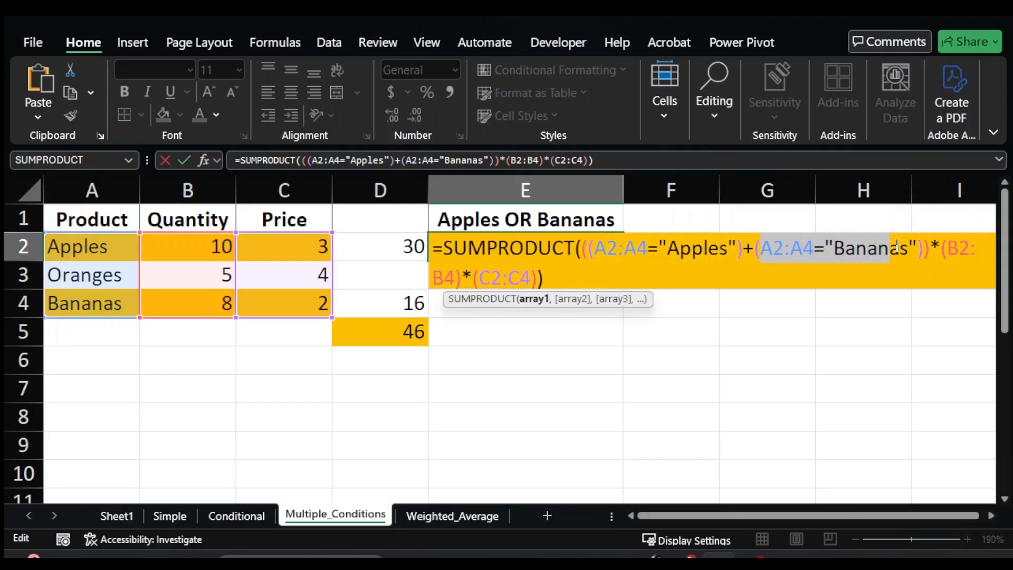
click(939, 246)
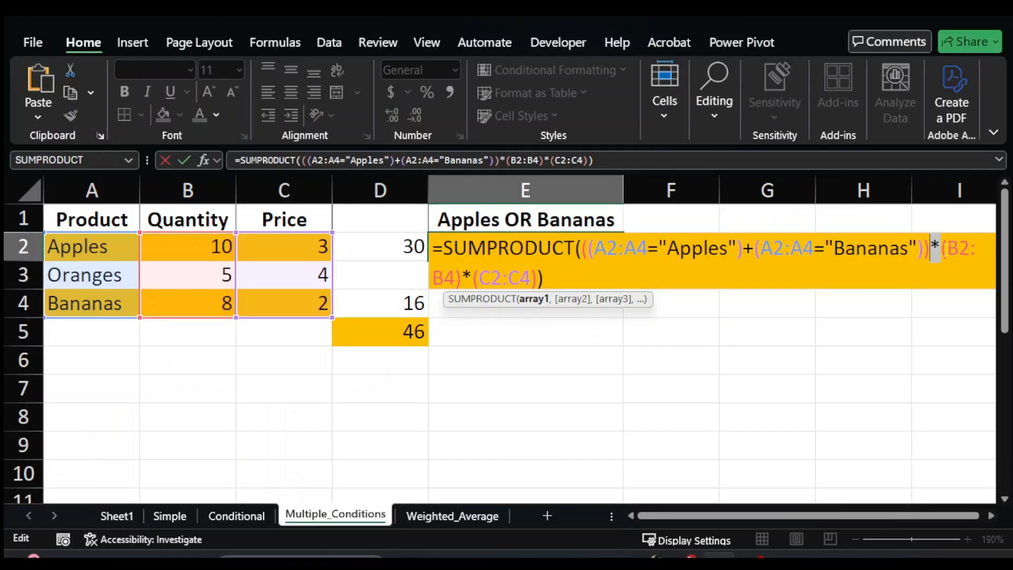
drag(945, 246, 513, 268)
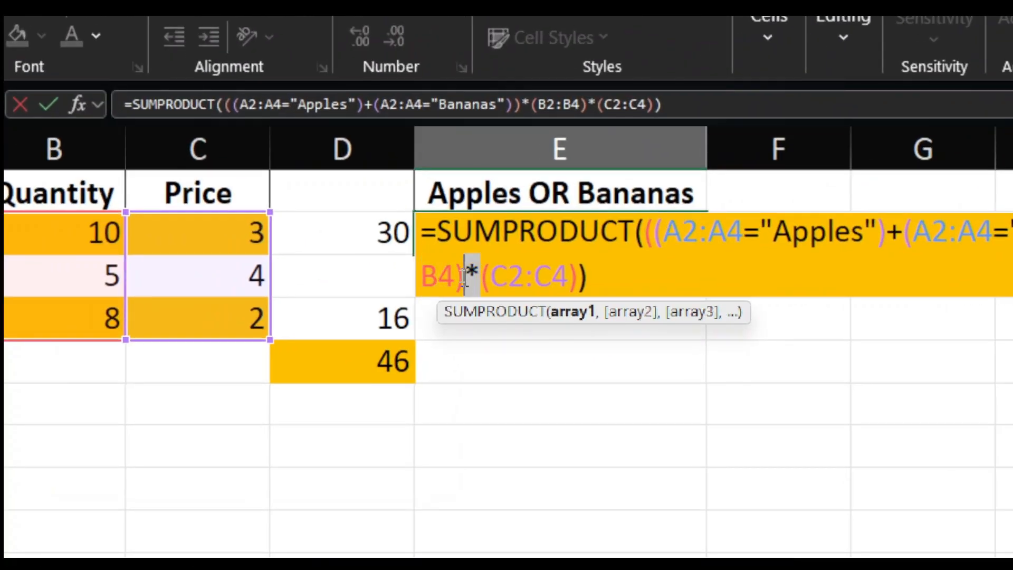
drag(492, 274, 570, 275)
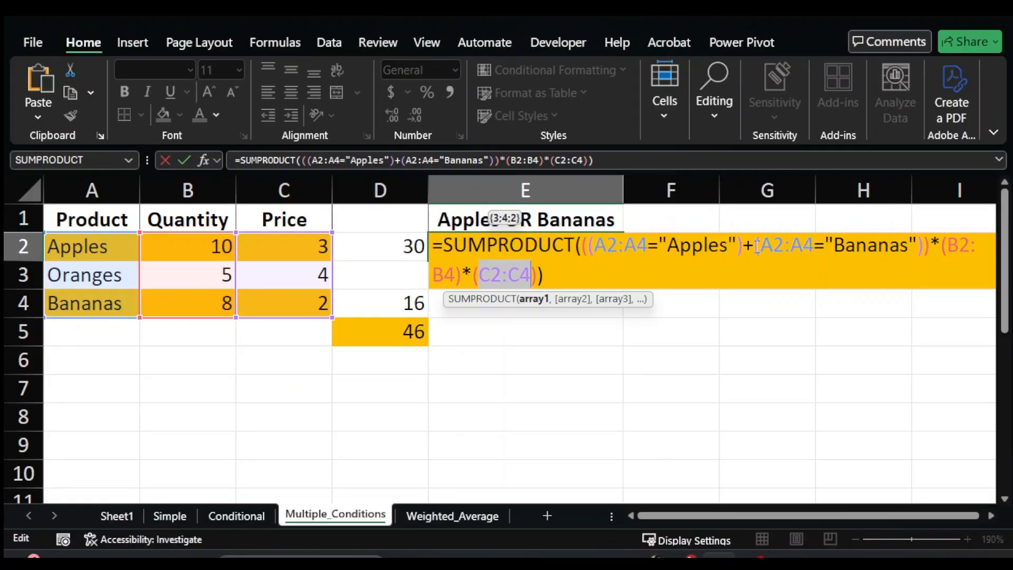
drag(754, 247, 738, 247)
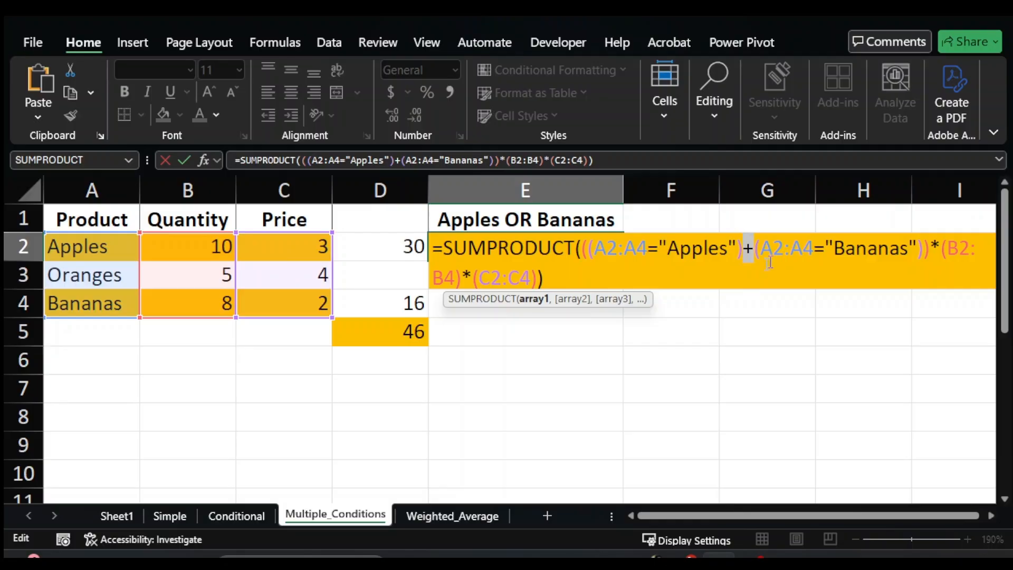
click(732, 283)
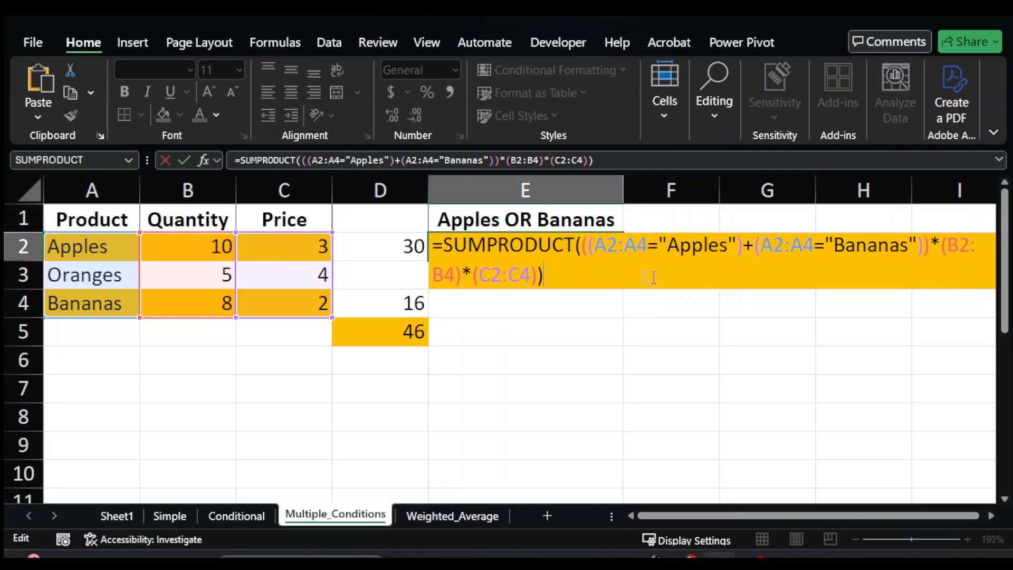
- Commit the SUMPRODUCT formula in E2 and compare its result with the manual total in D5
click(182, 162)
click(382, 334)
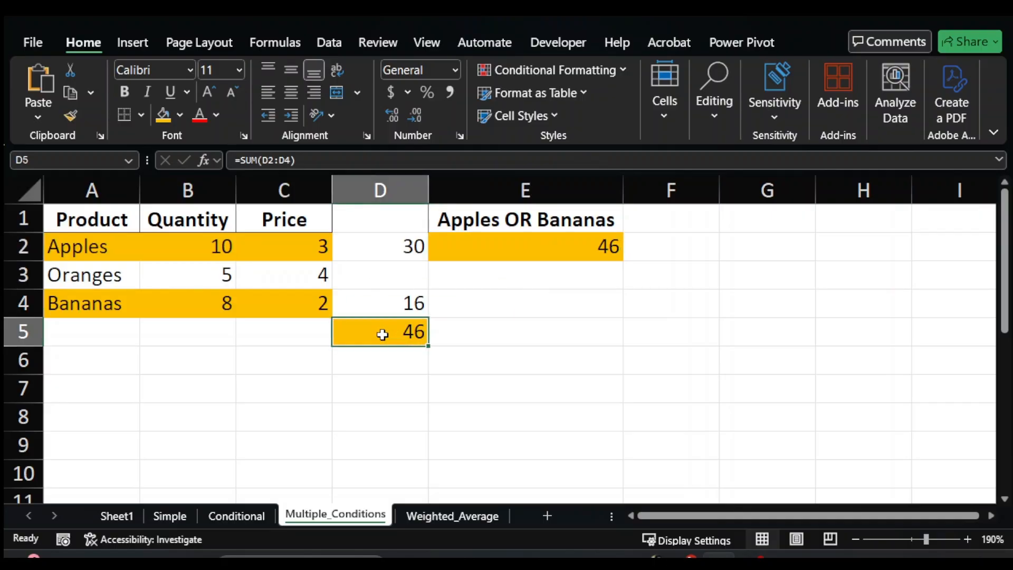
click(604, 245)
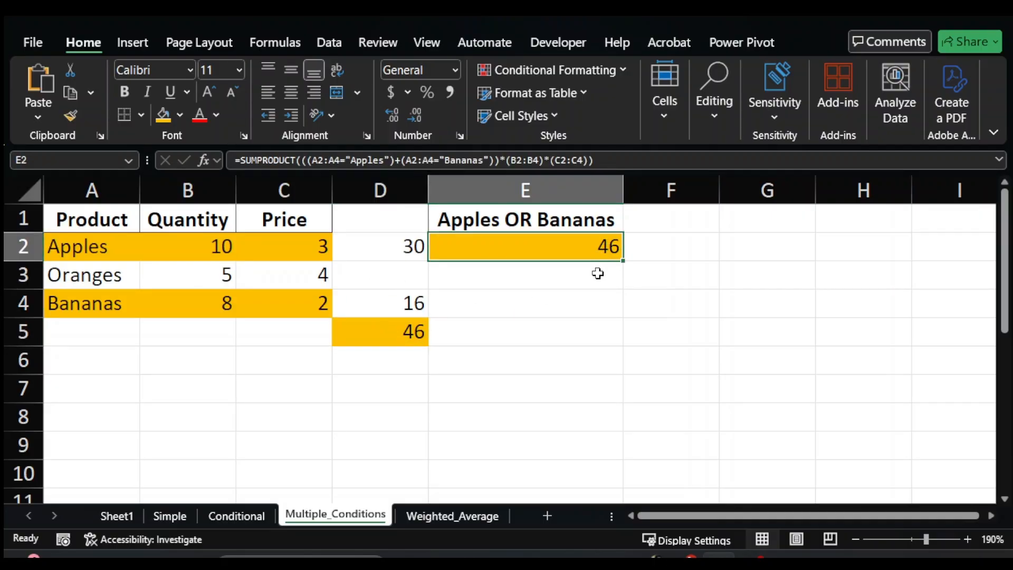
- Run Evaluate Formula on E2 and step through the Apples and Bananas conditions up to their combined array
click(275, 42)
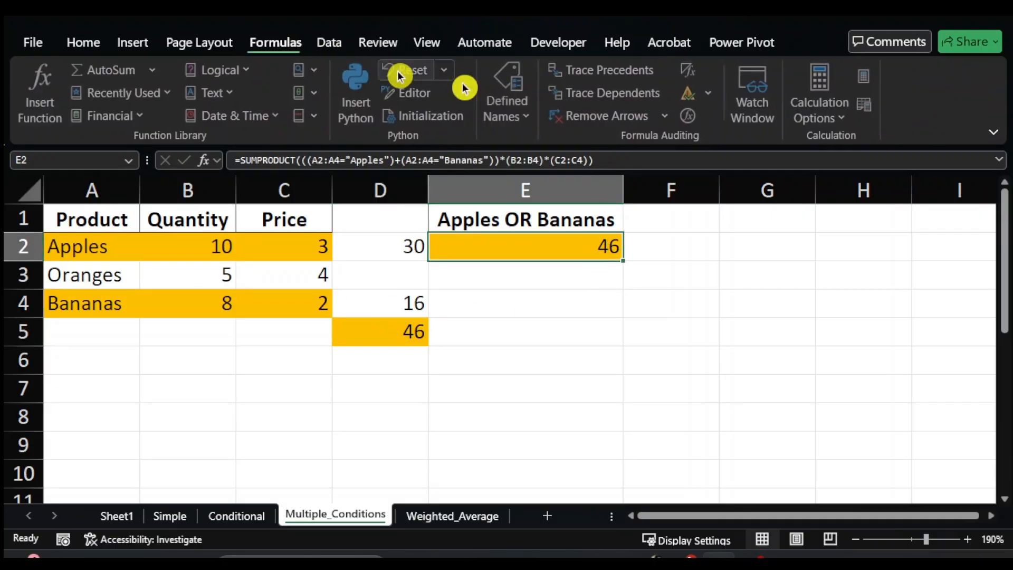
click(690, 117)
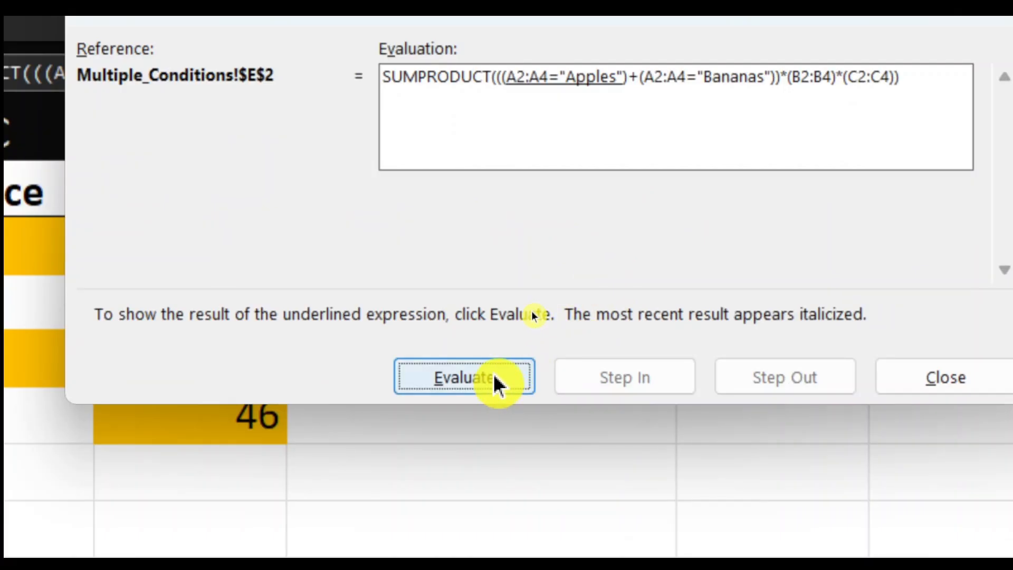
click(531, 314)
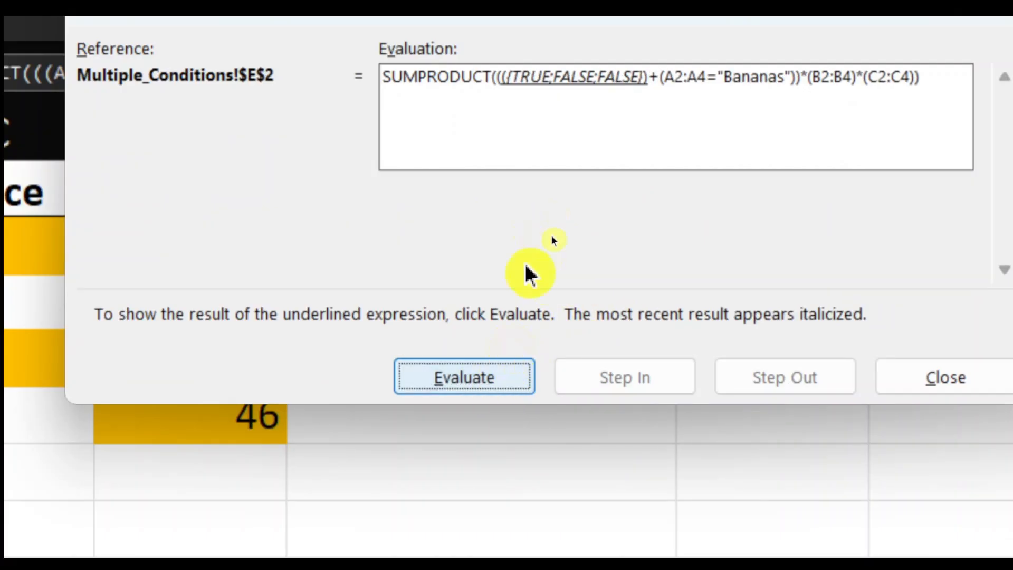
click(460, 389)
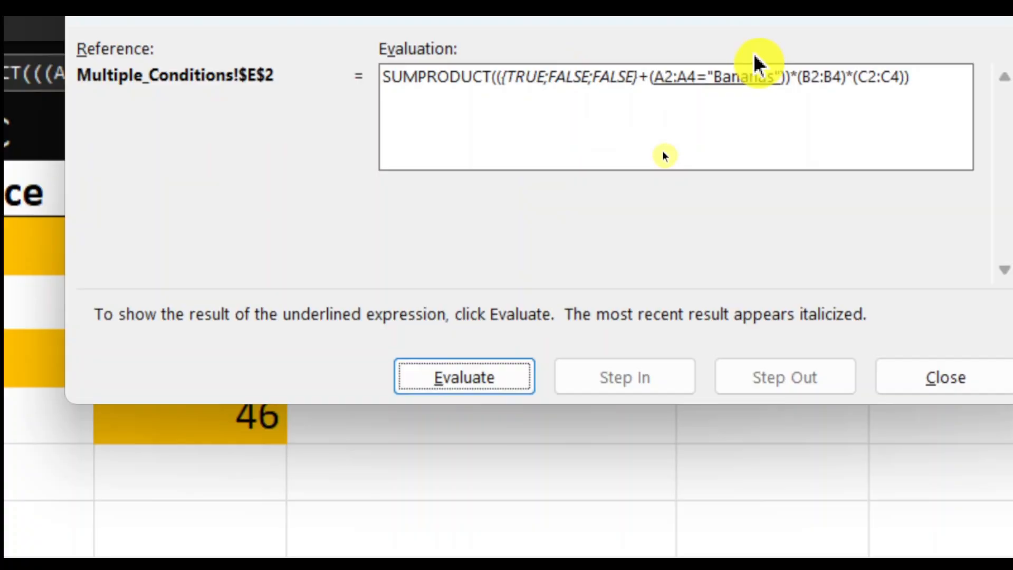
click(481, 378)
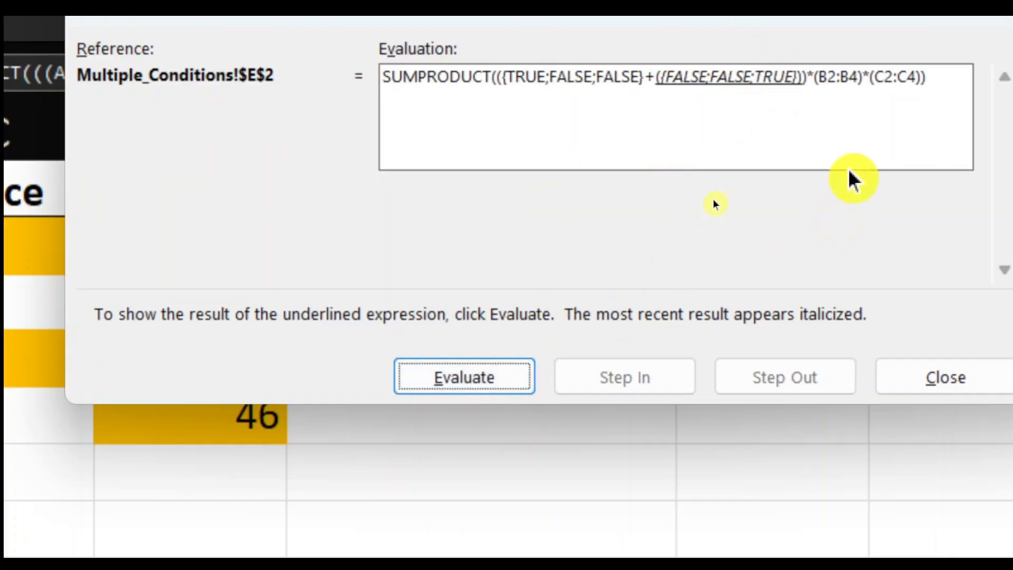
click(467, 376)
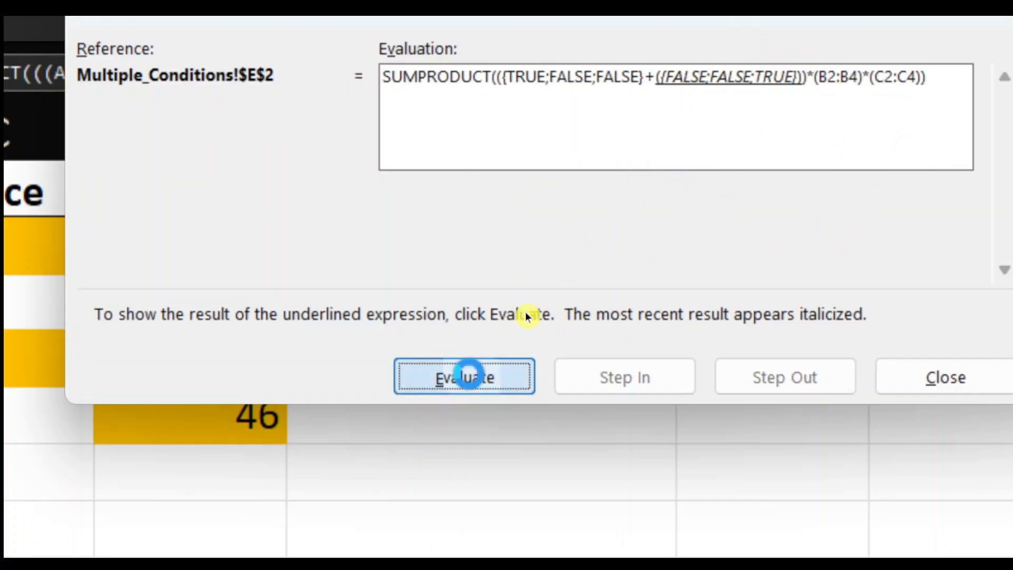
click(454, 384)
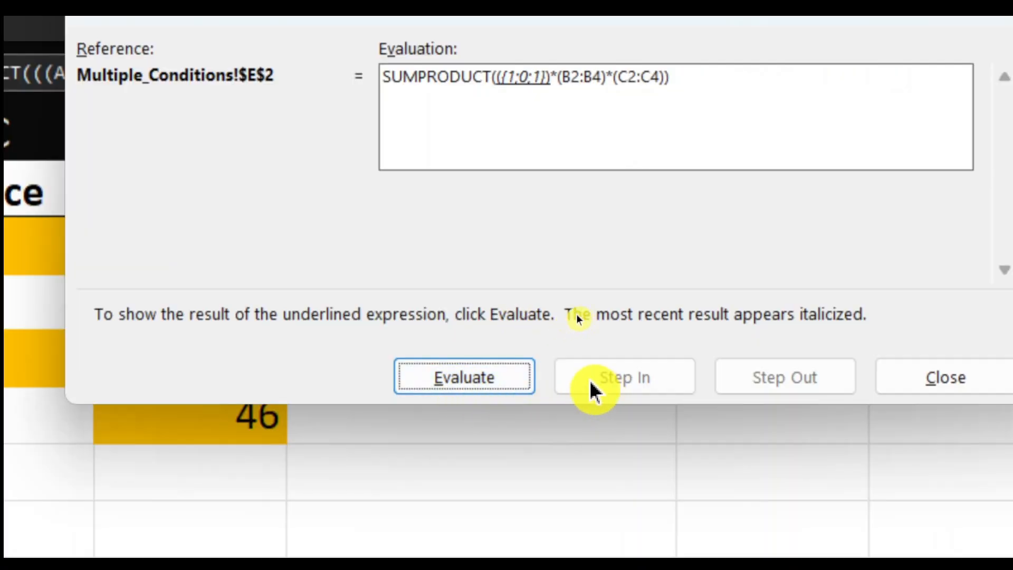
- Evaluate the multiplication by B2:B4 and C2:C4 through to the final SUMPRODUCT result, and close the evaluation
click(512, 377)
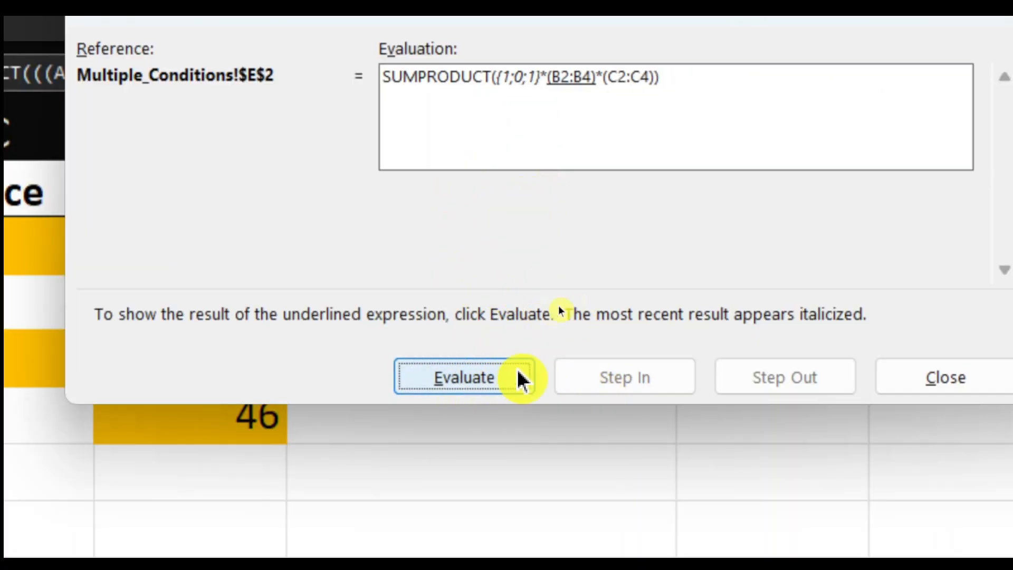
click(472, 385)
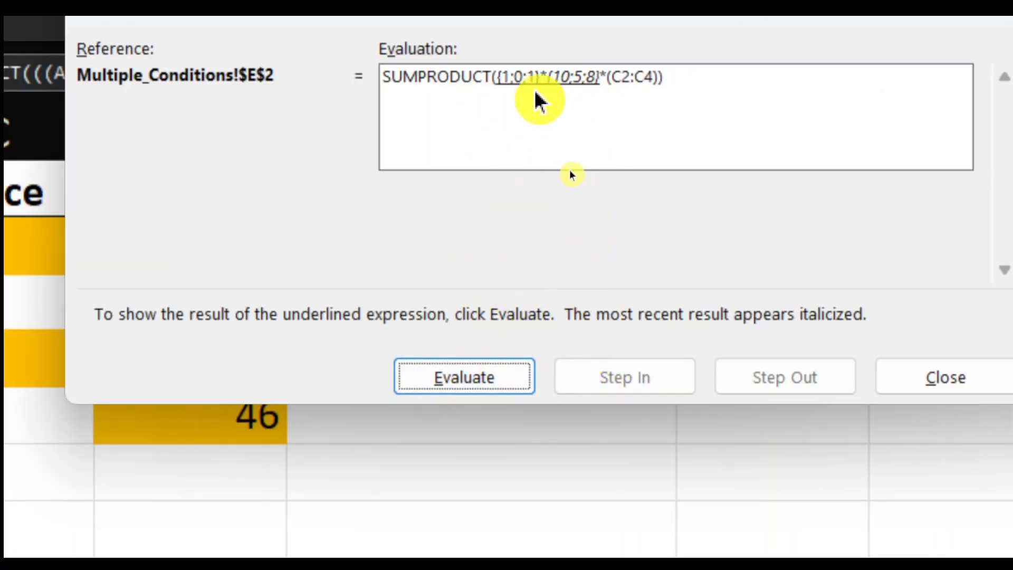
click(483, 384)
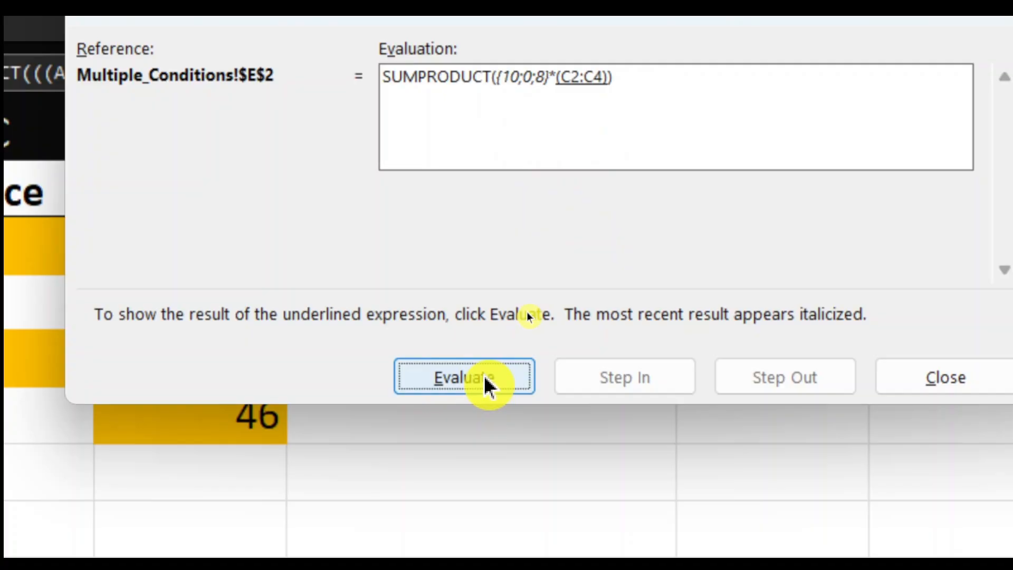
click(458, 393)
click(475, 395)
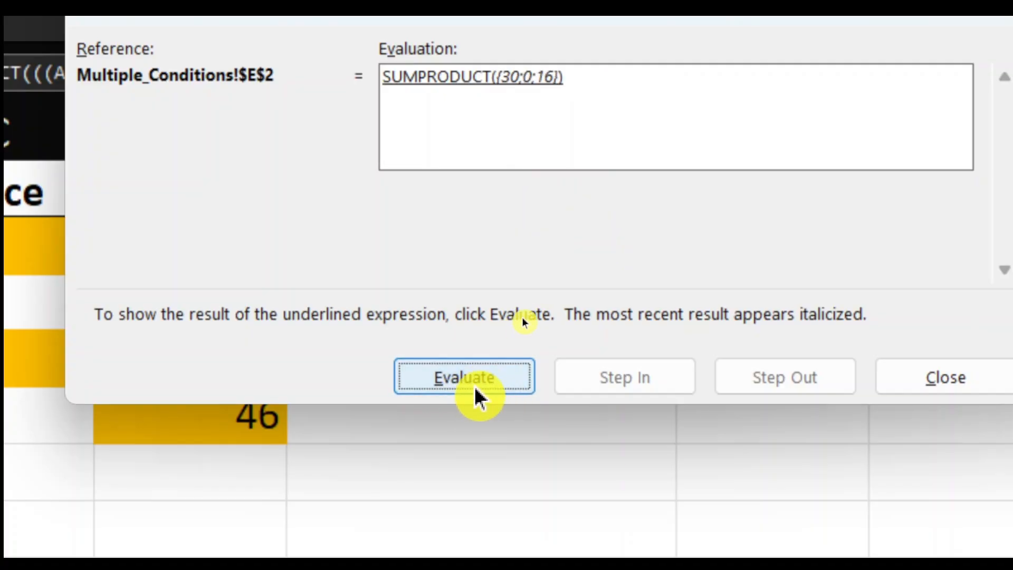
click(476, 396)
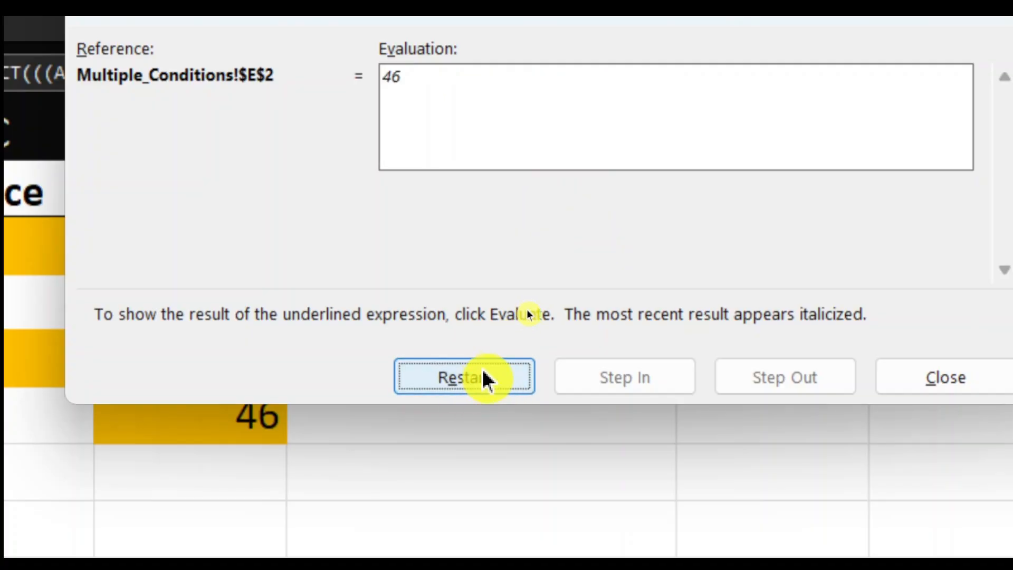
click(847, 377)
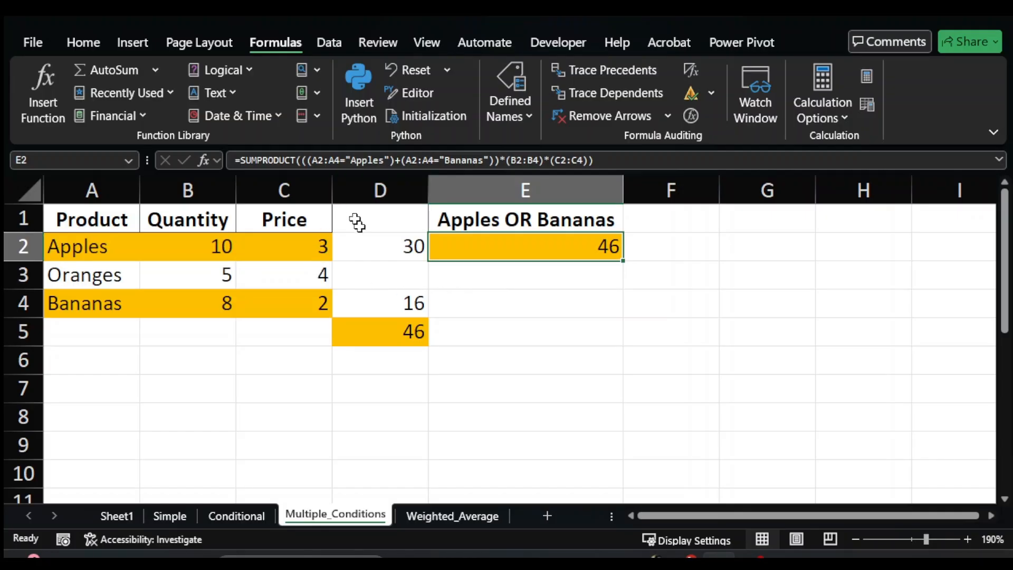
click(499, 284)
click(525, 361)
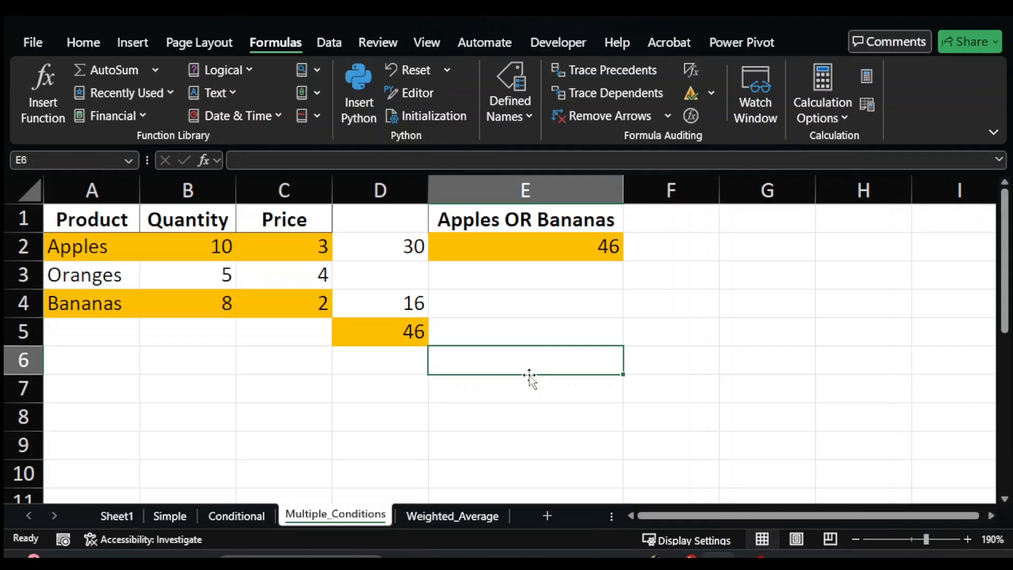
click(500, 323)
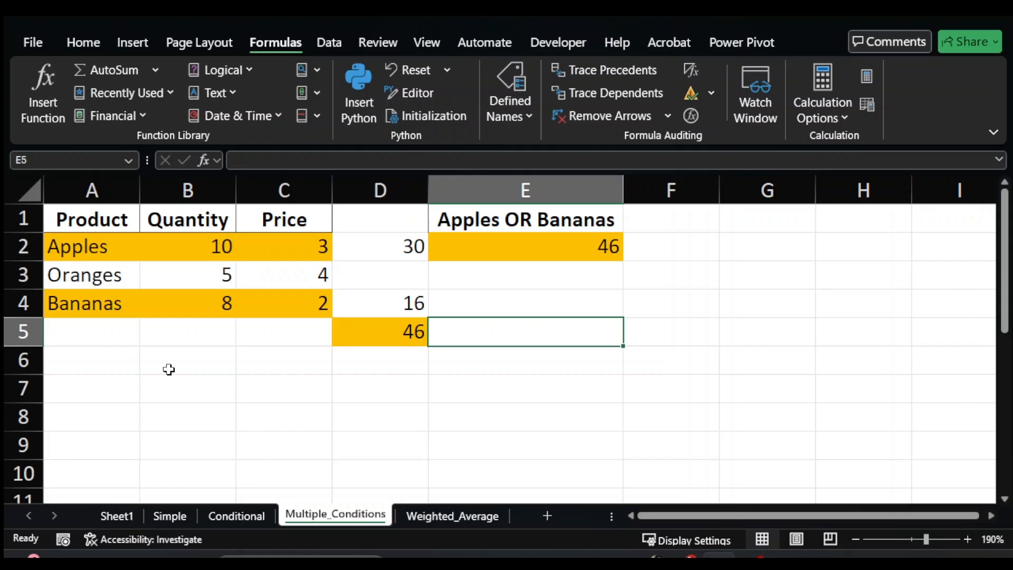
drag(123, 358, 575, 289)
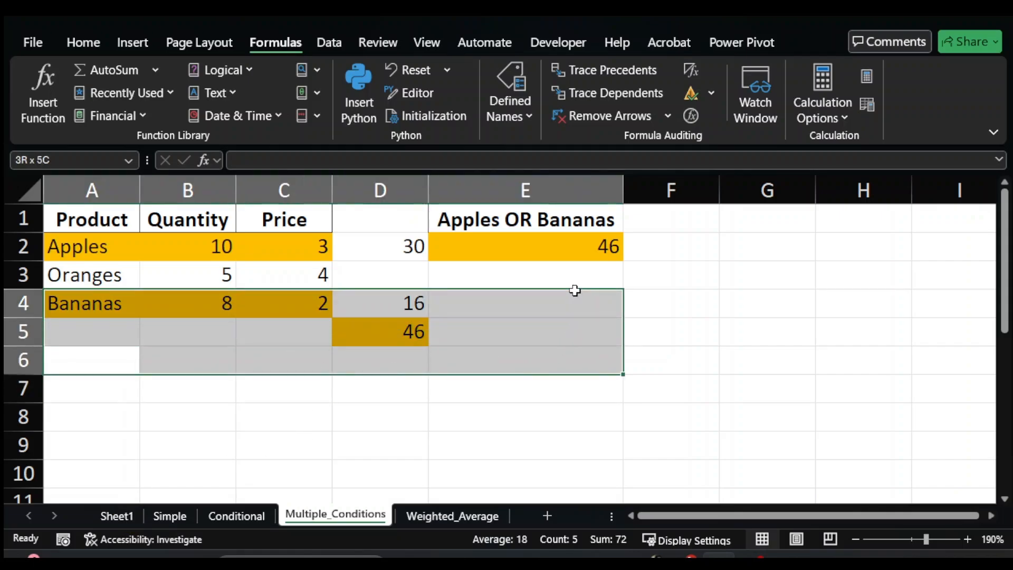
- Switch to the Weighted_Average sheet and highlight the weights in C2:C4
click(450, 514)
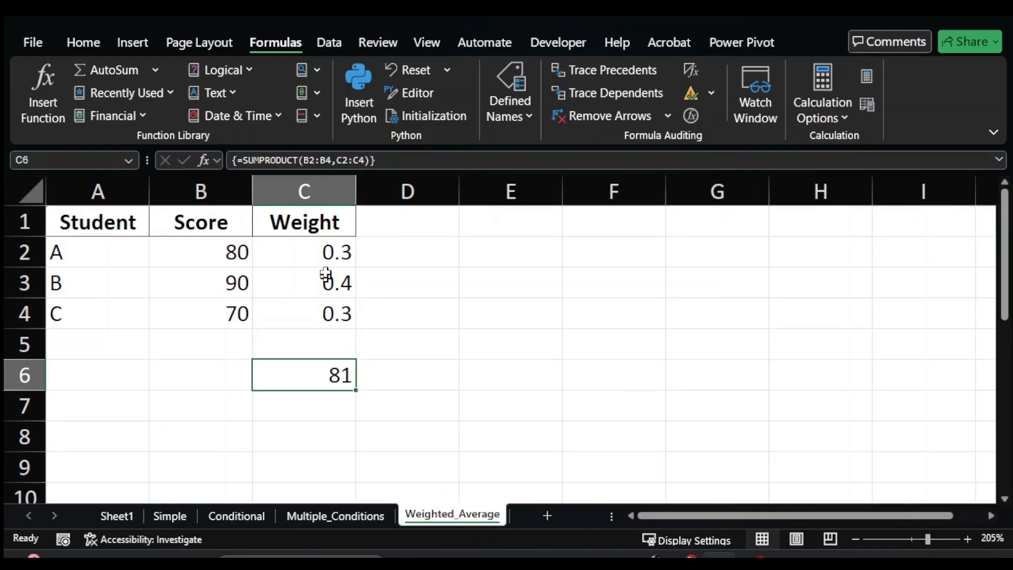
drag(322, 247, 324, 310)
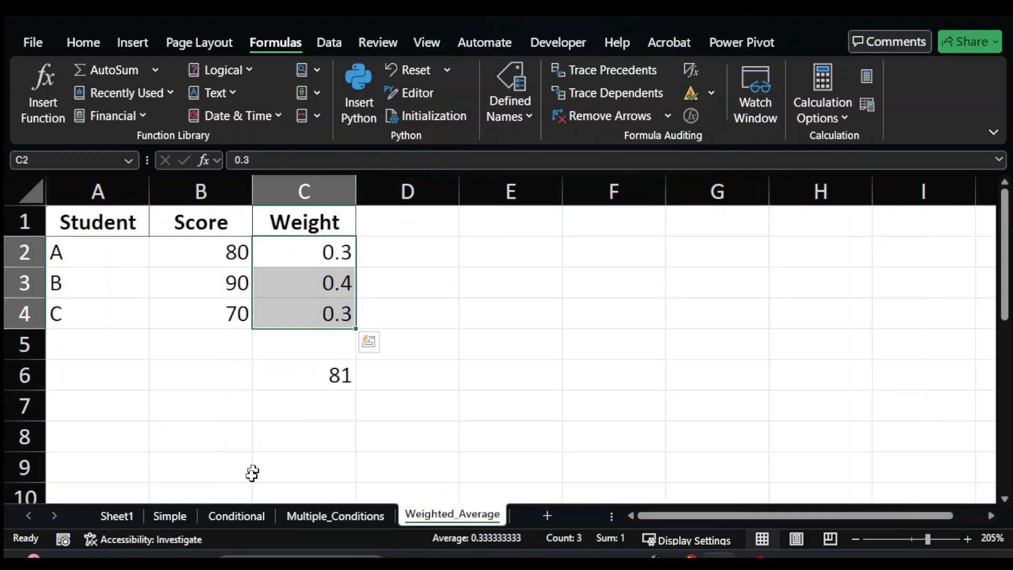